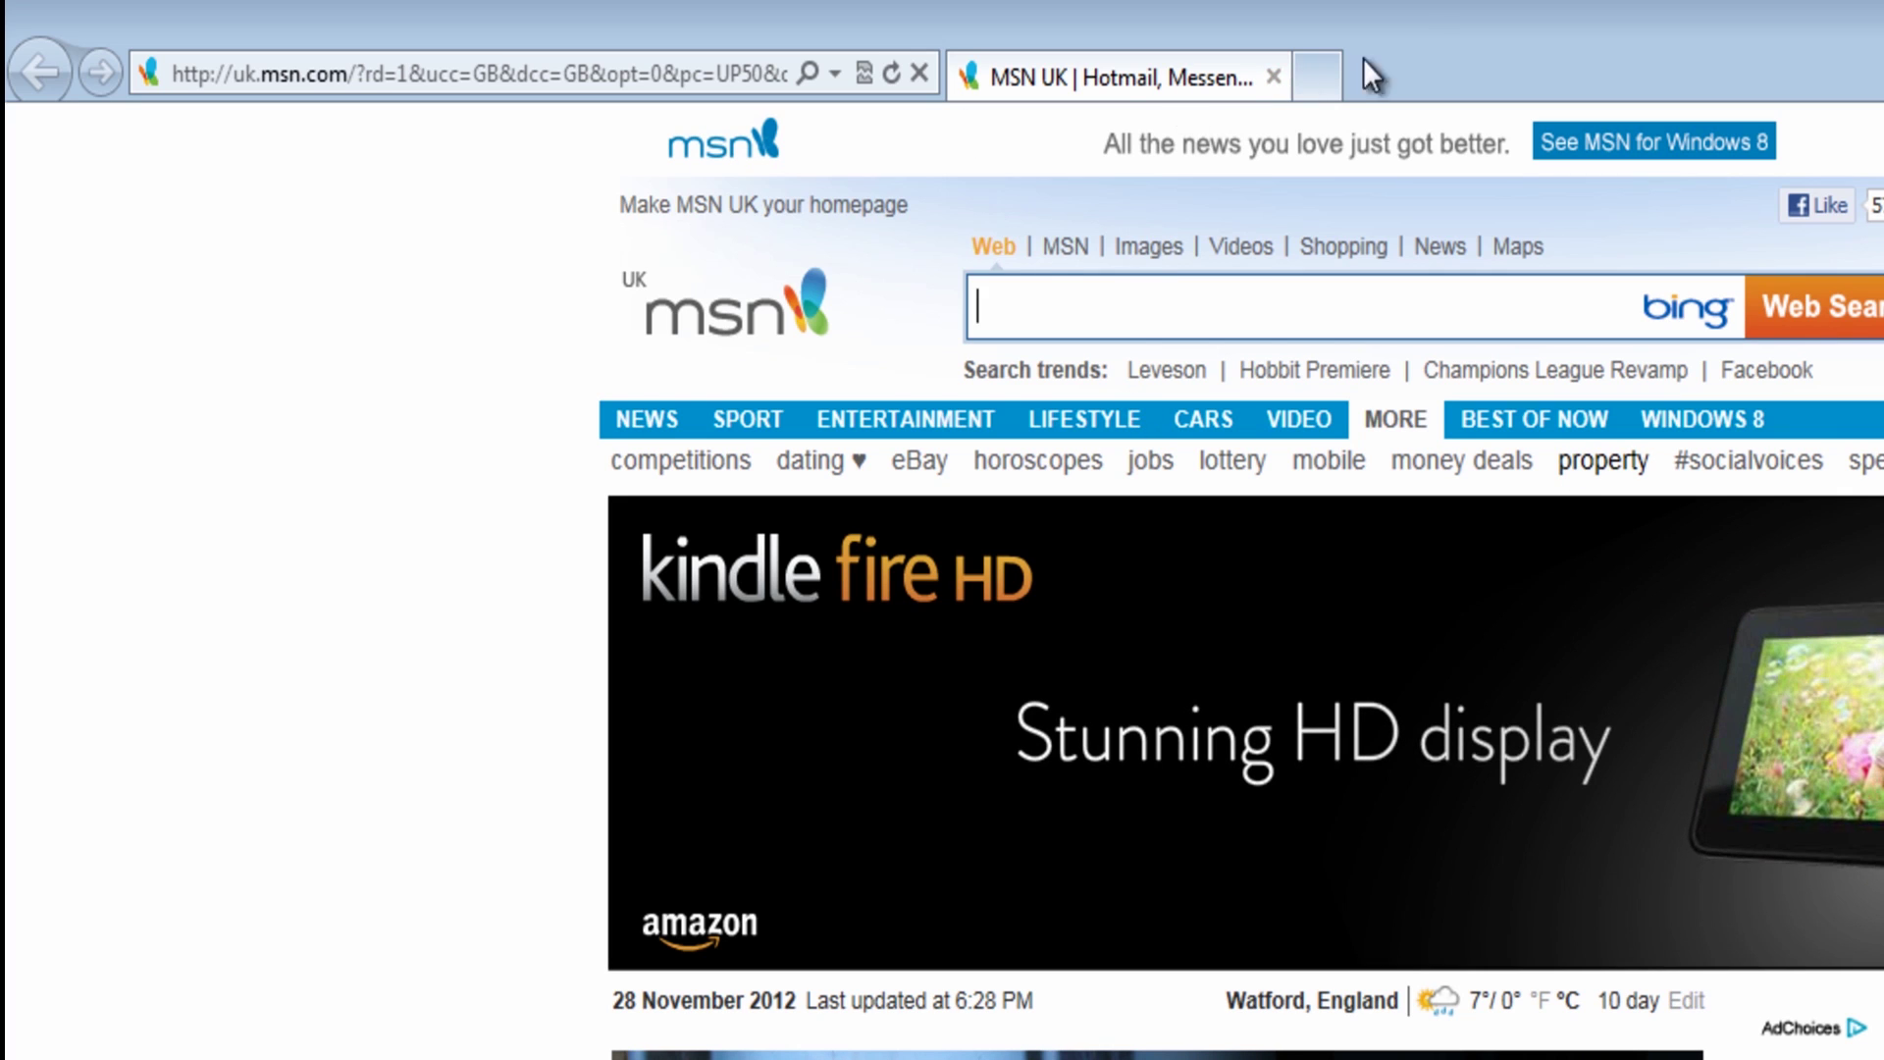
Bring up Internet Explorer's toolbar options list over the MSN UK homepage
right_click(1417, 25)
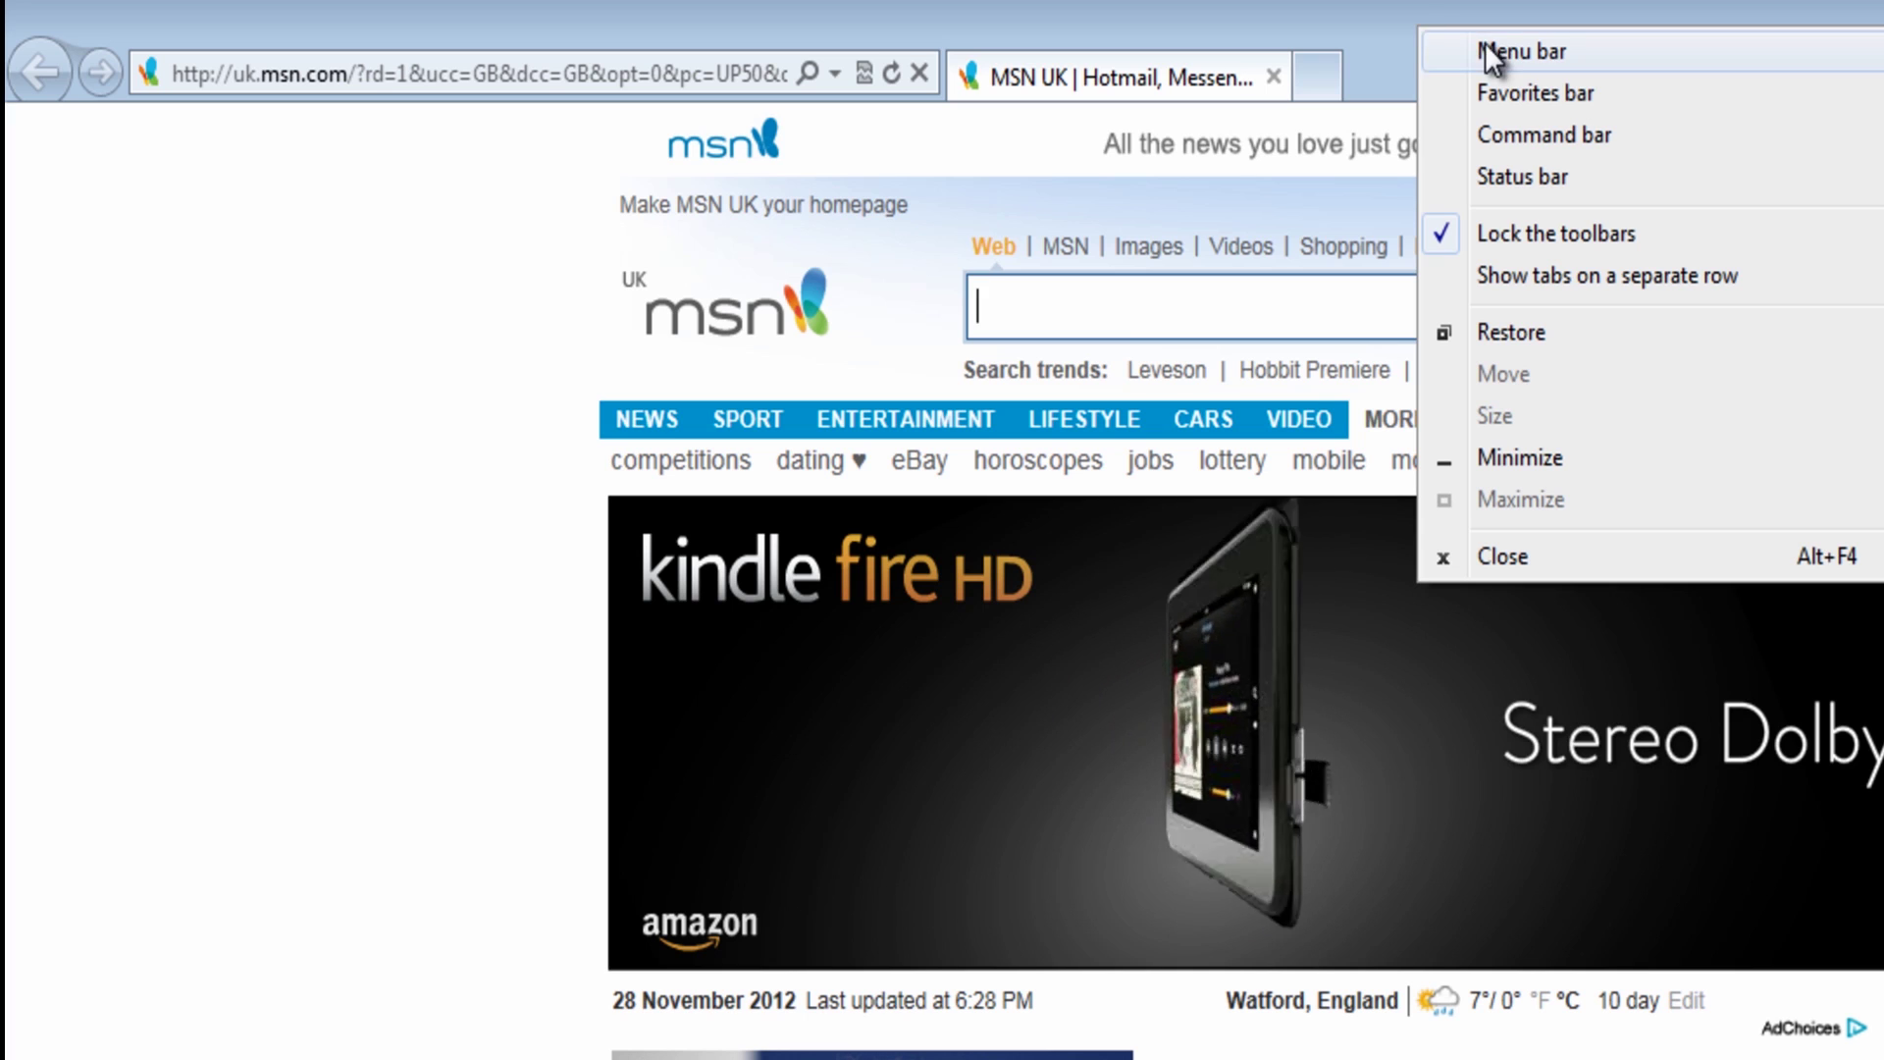
Show the classic menu bar, then view and dismiss the Internet Explorer 9 About window
left_click(1501, 50)
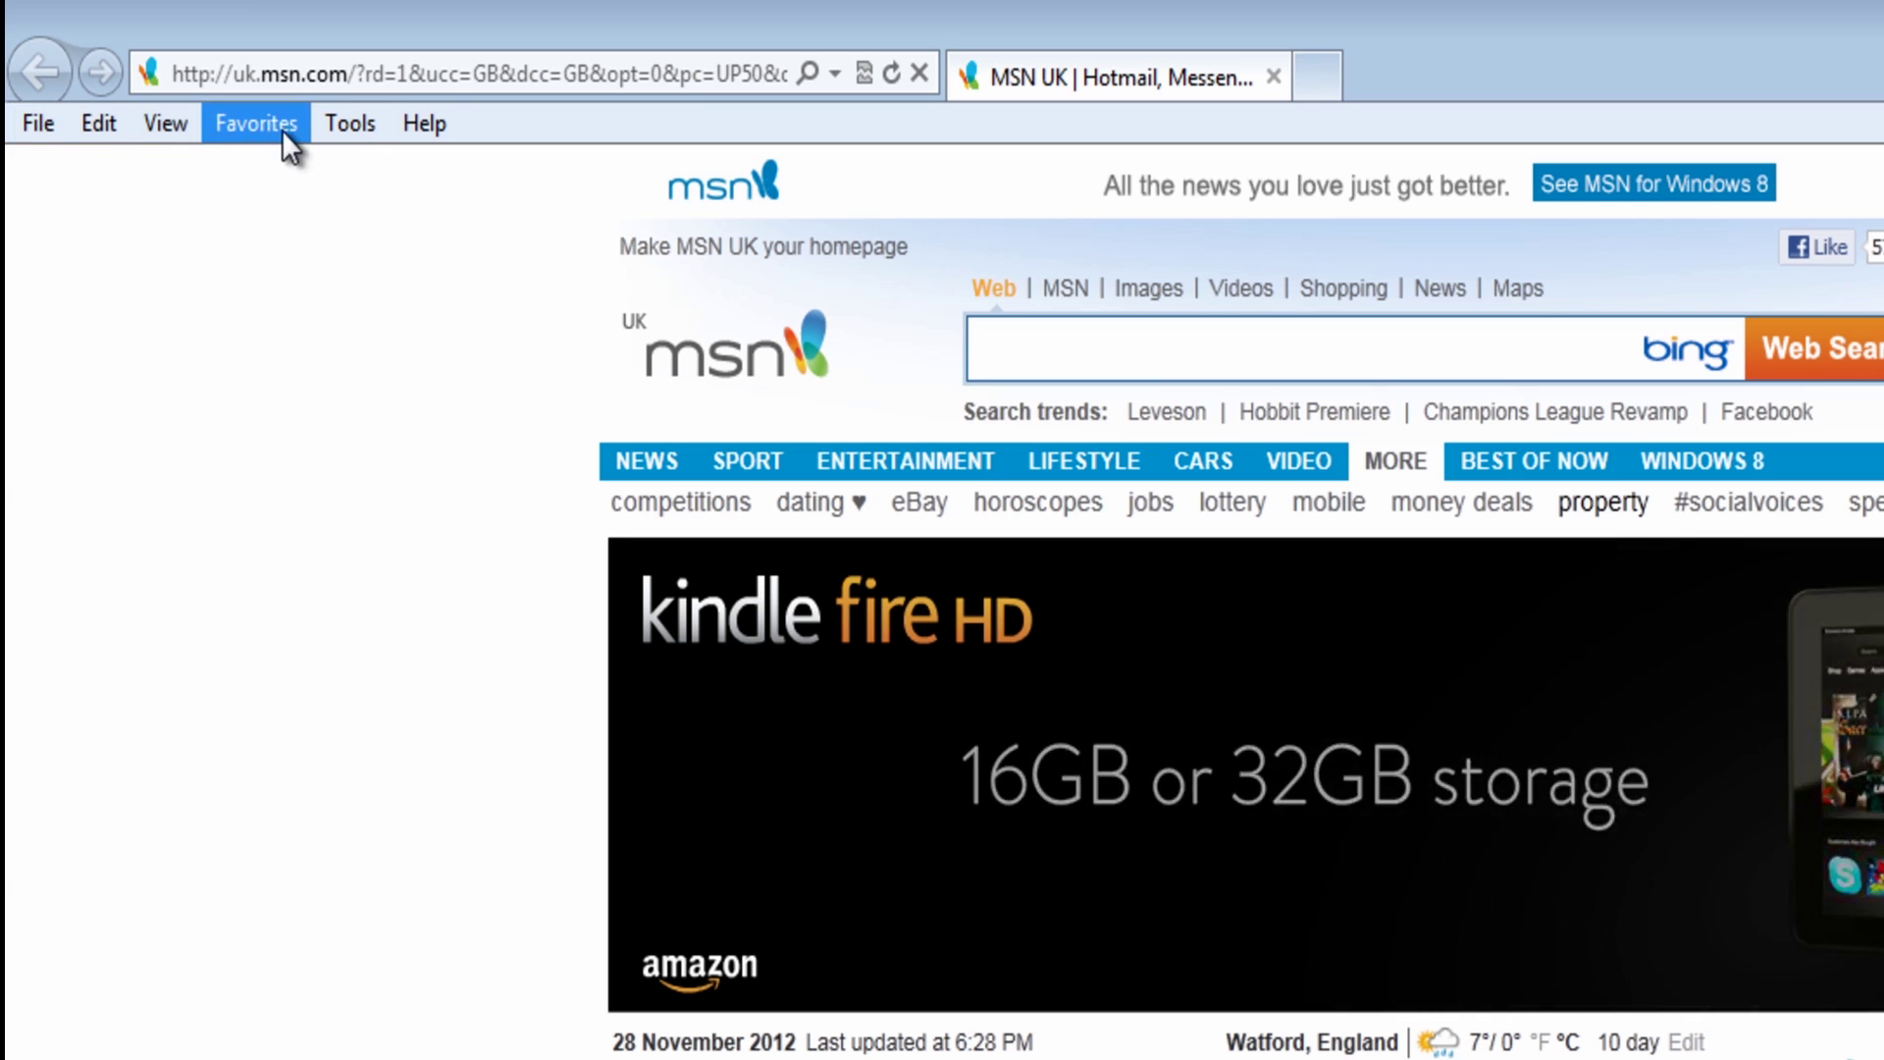
left_click(425, 123)
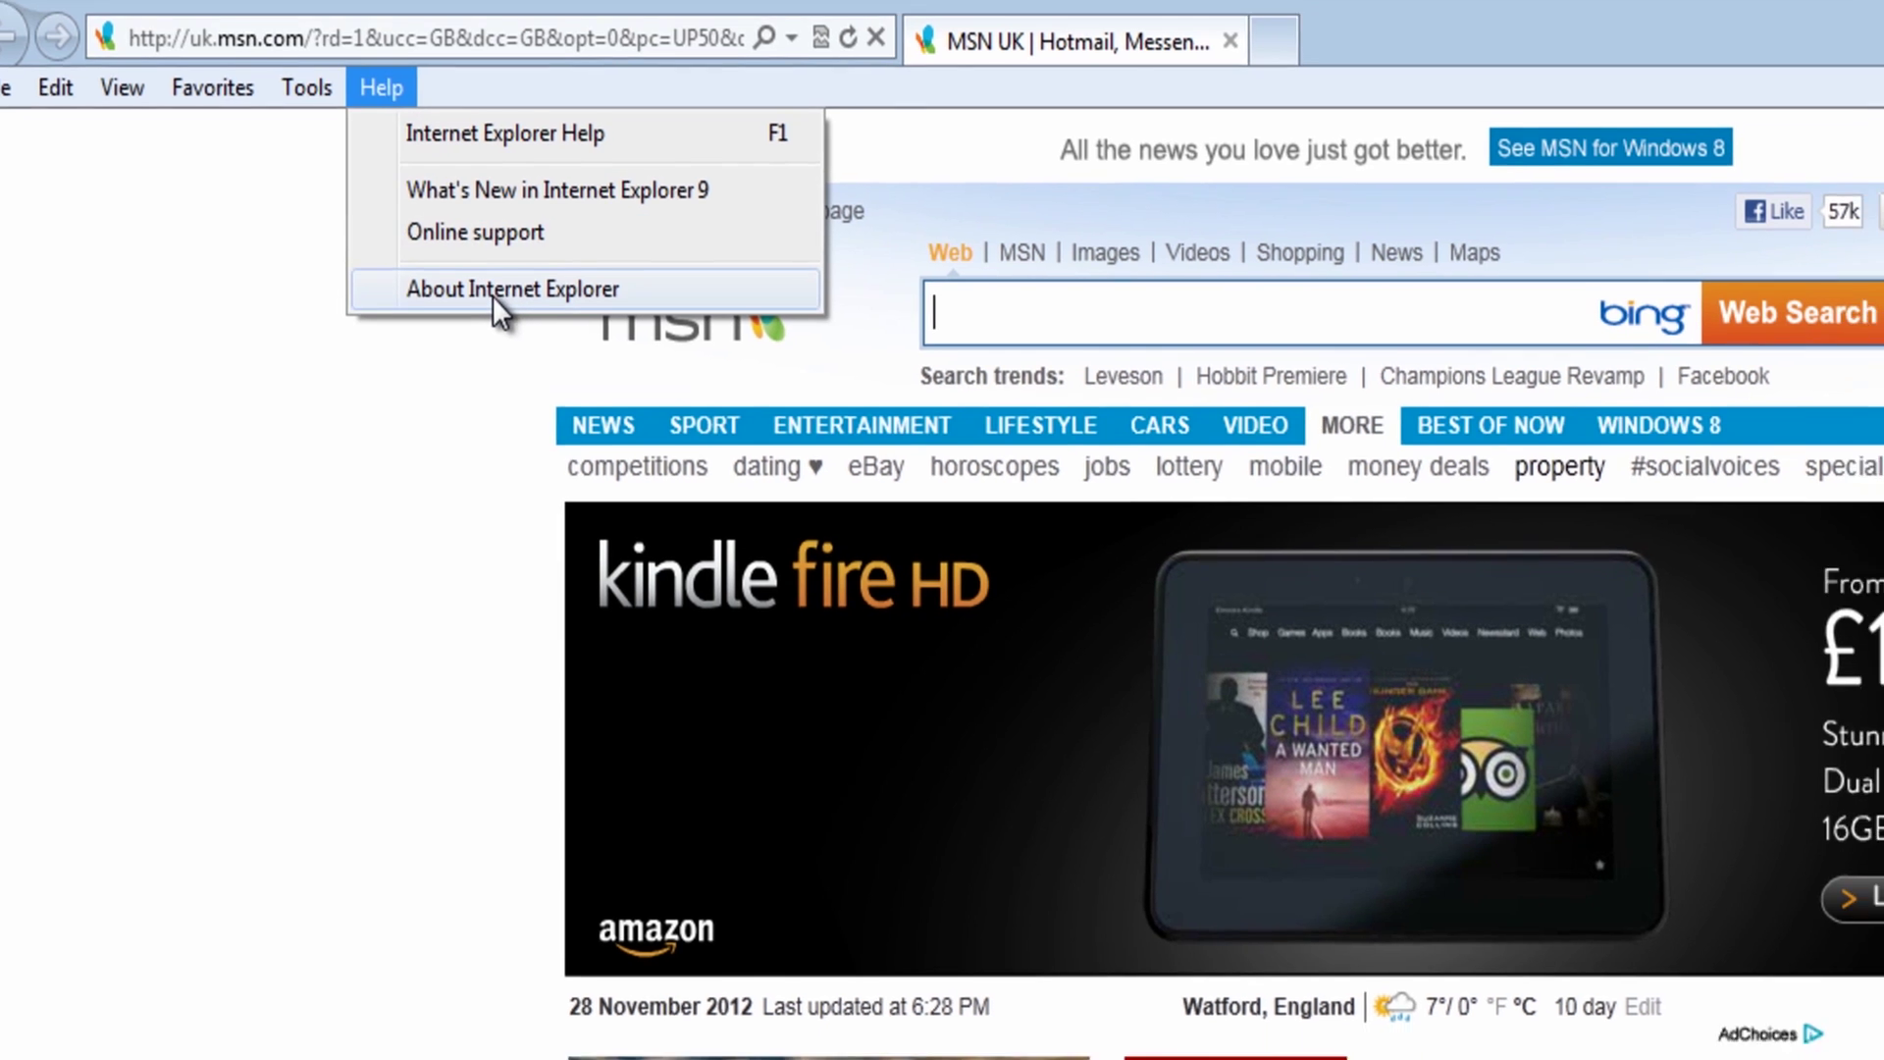
left_click(535, 321)
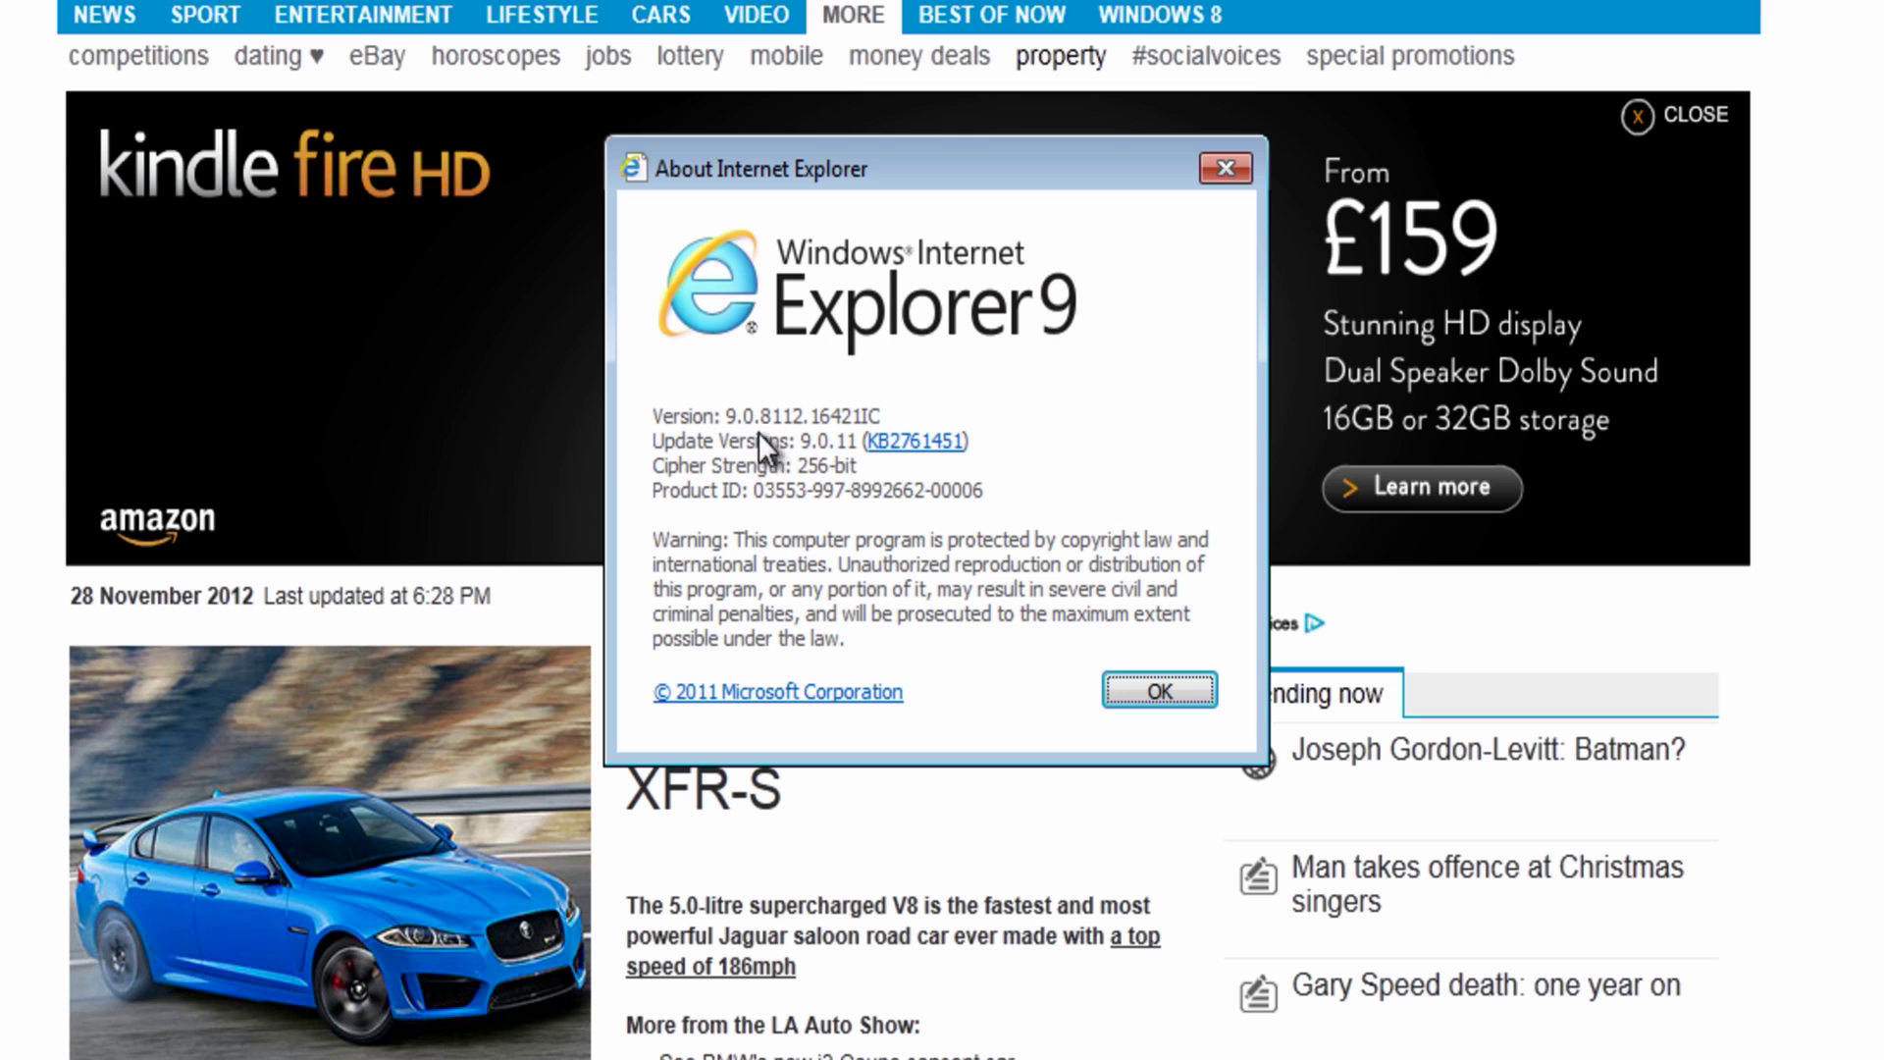
left_click(1153, 700)
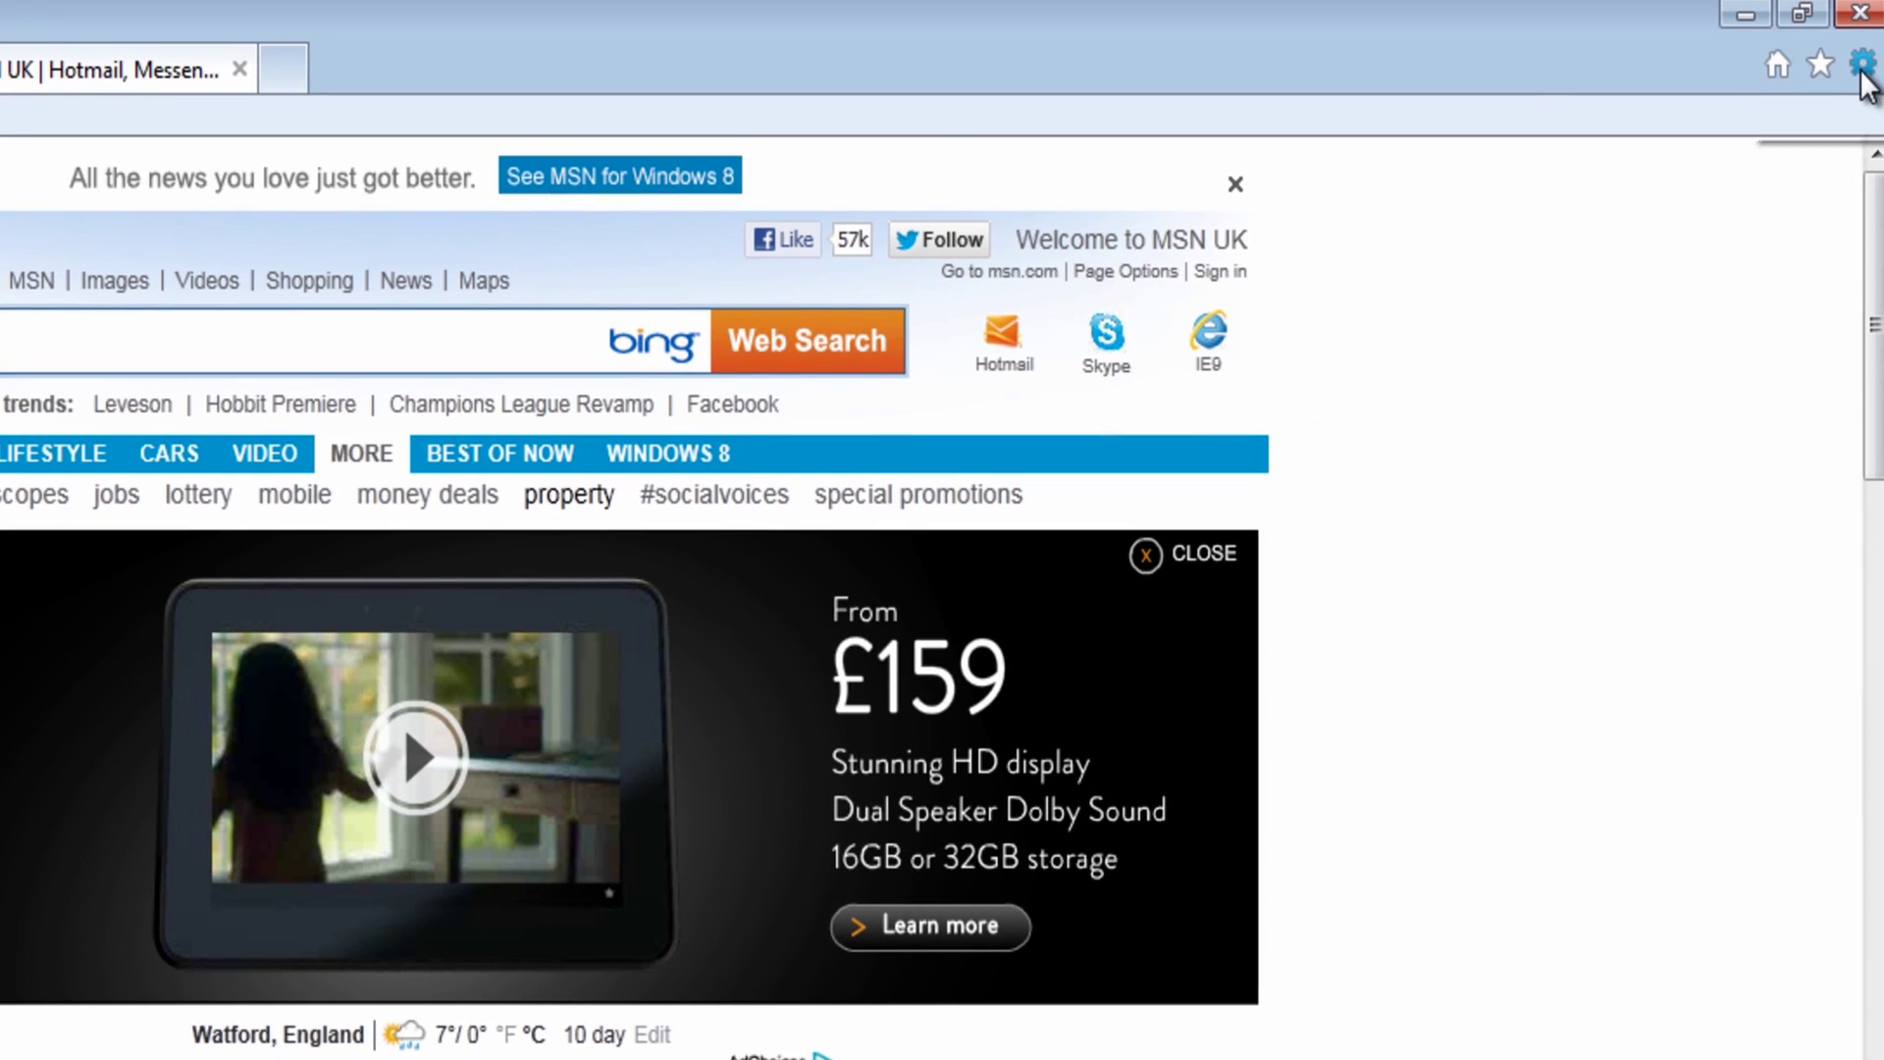
Enable 'Your Personalized List' in Tracking Protection and close the add-on manager
left_click(1862, 62)
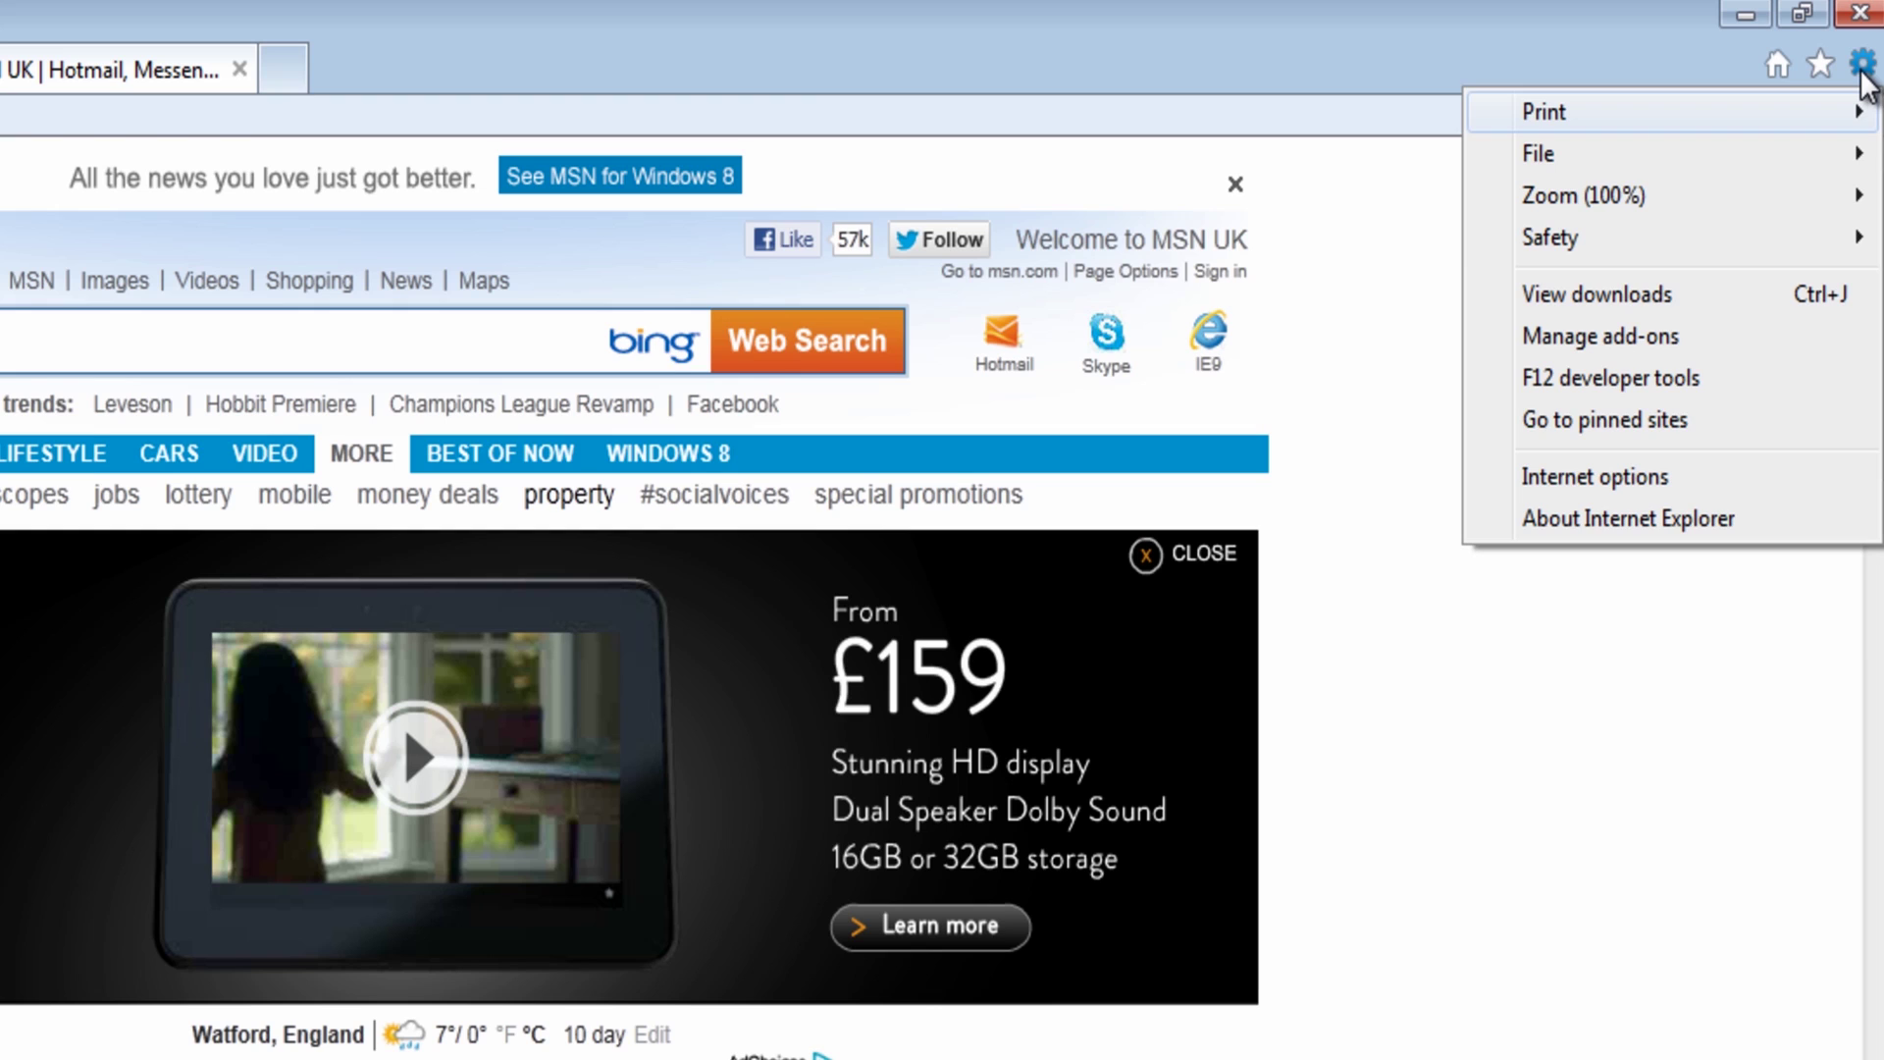
mouse_move(1562, 237)
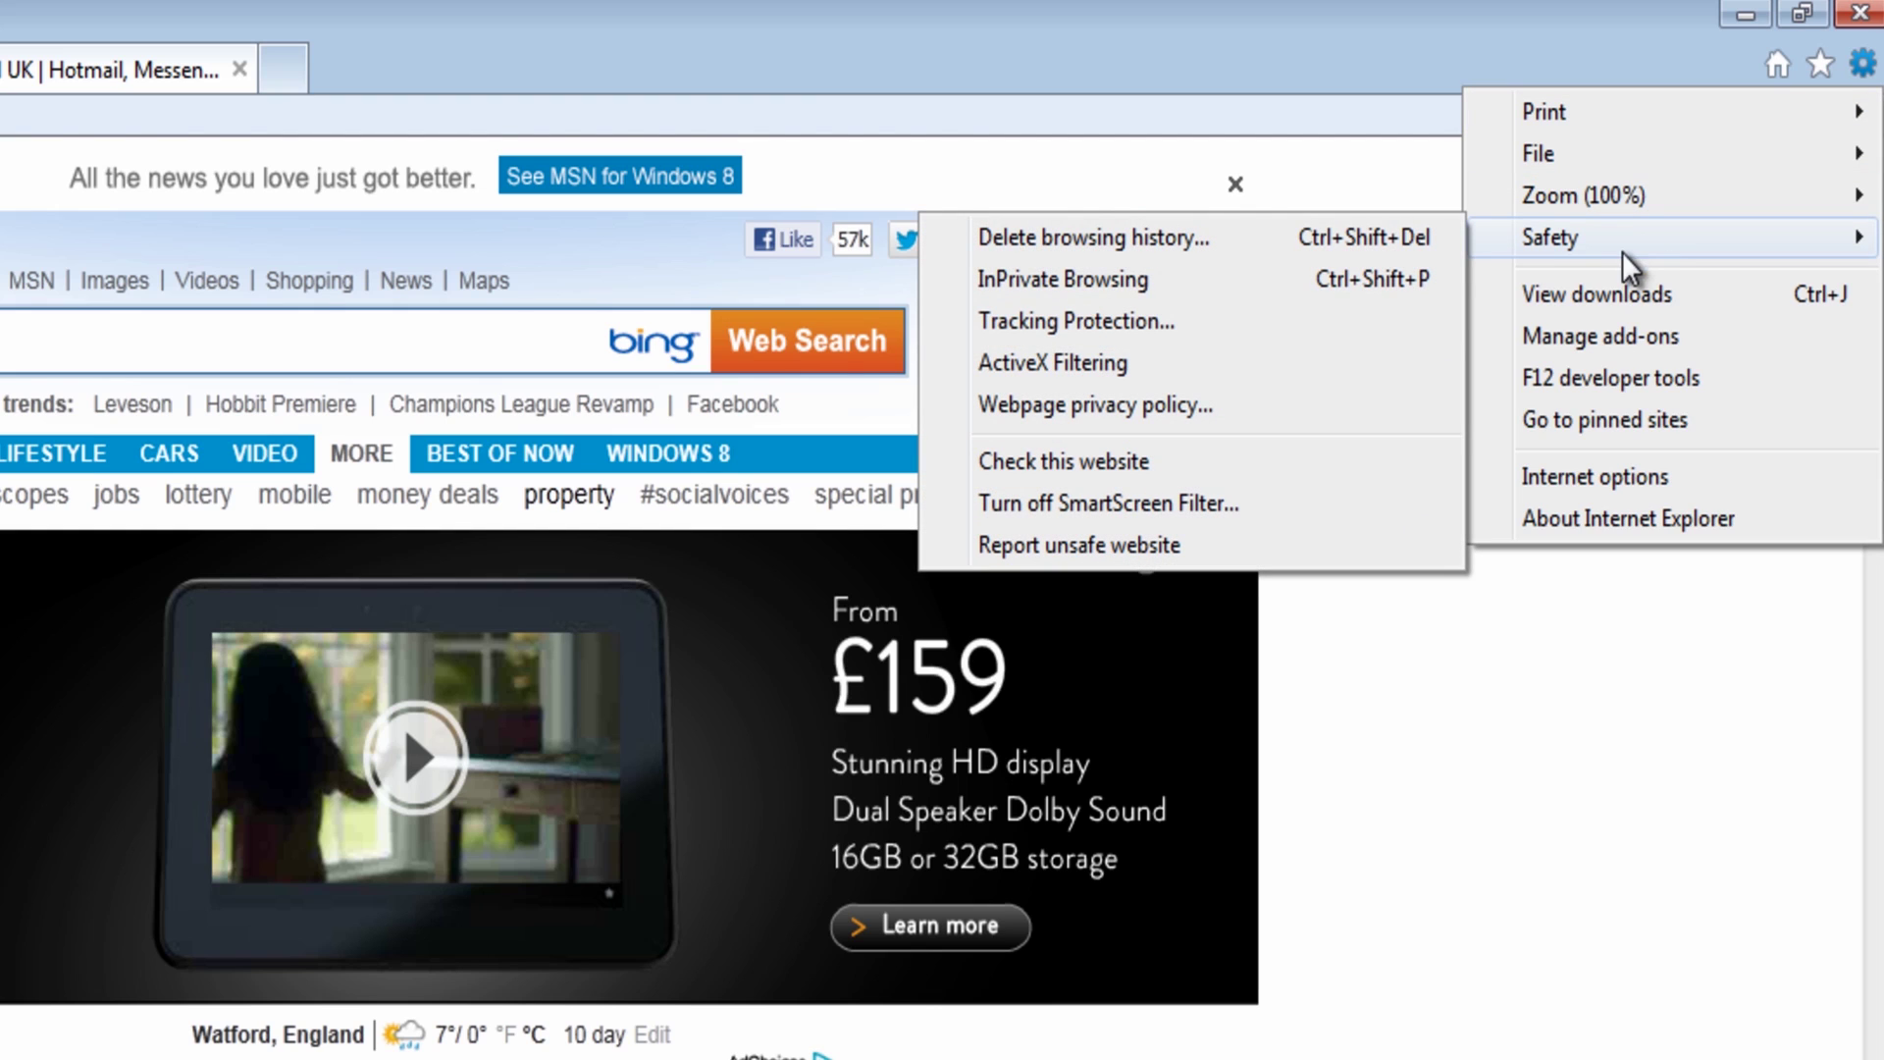
left_click(1125, 327)
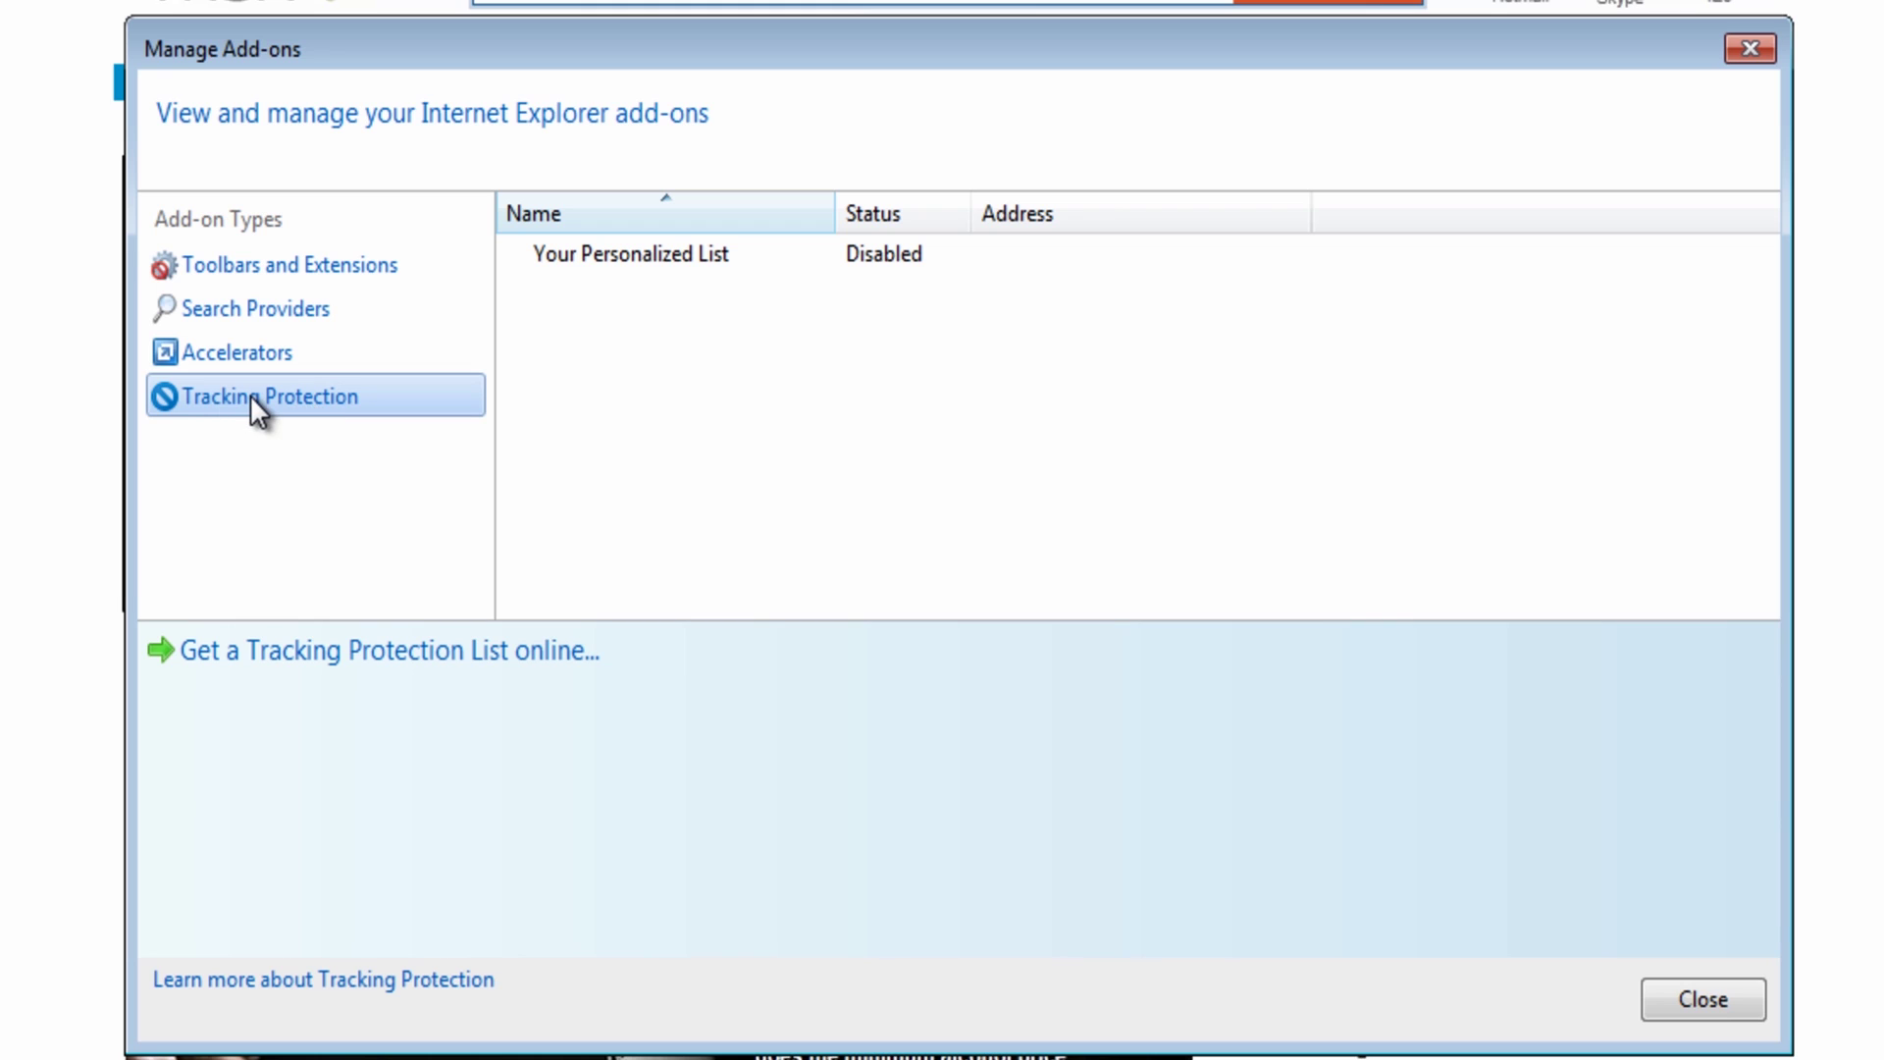
left_click(640, 254)
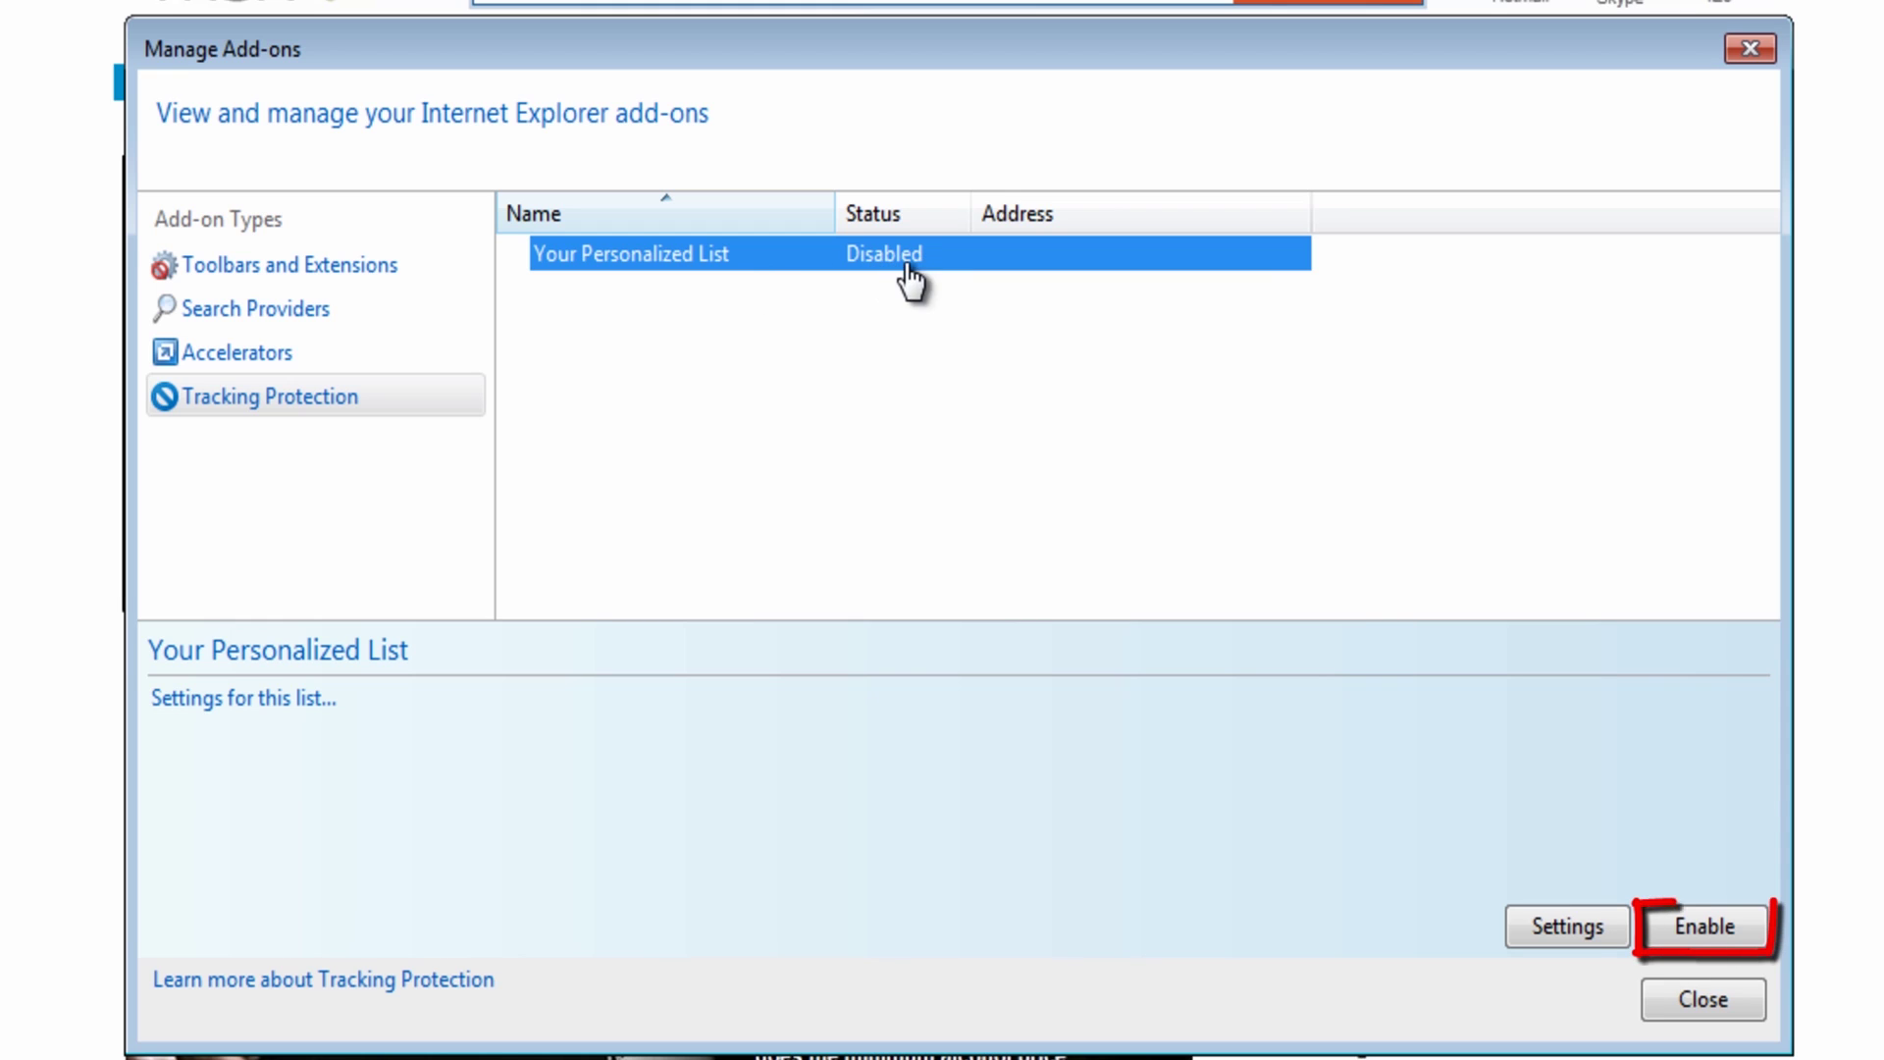
left_click(1750, 939)
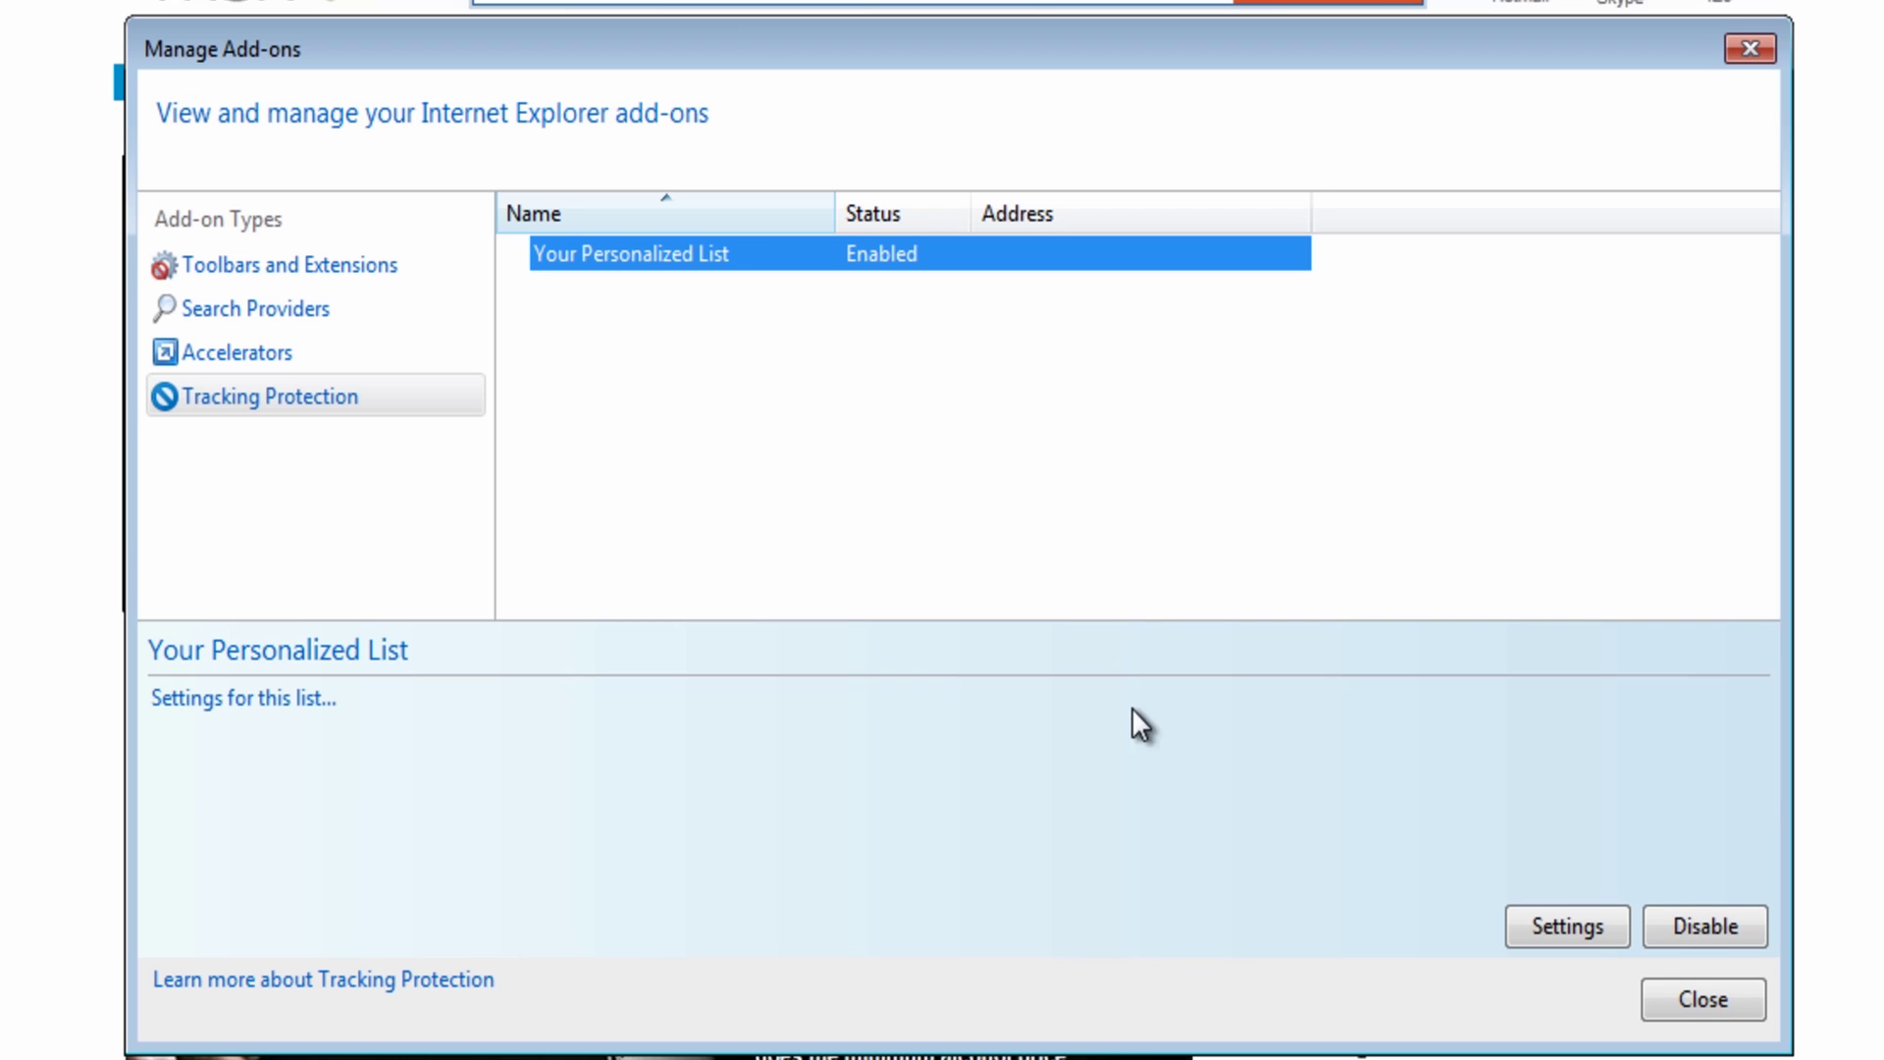
left_click(1698, 1006)
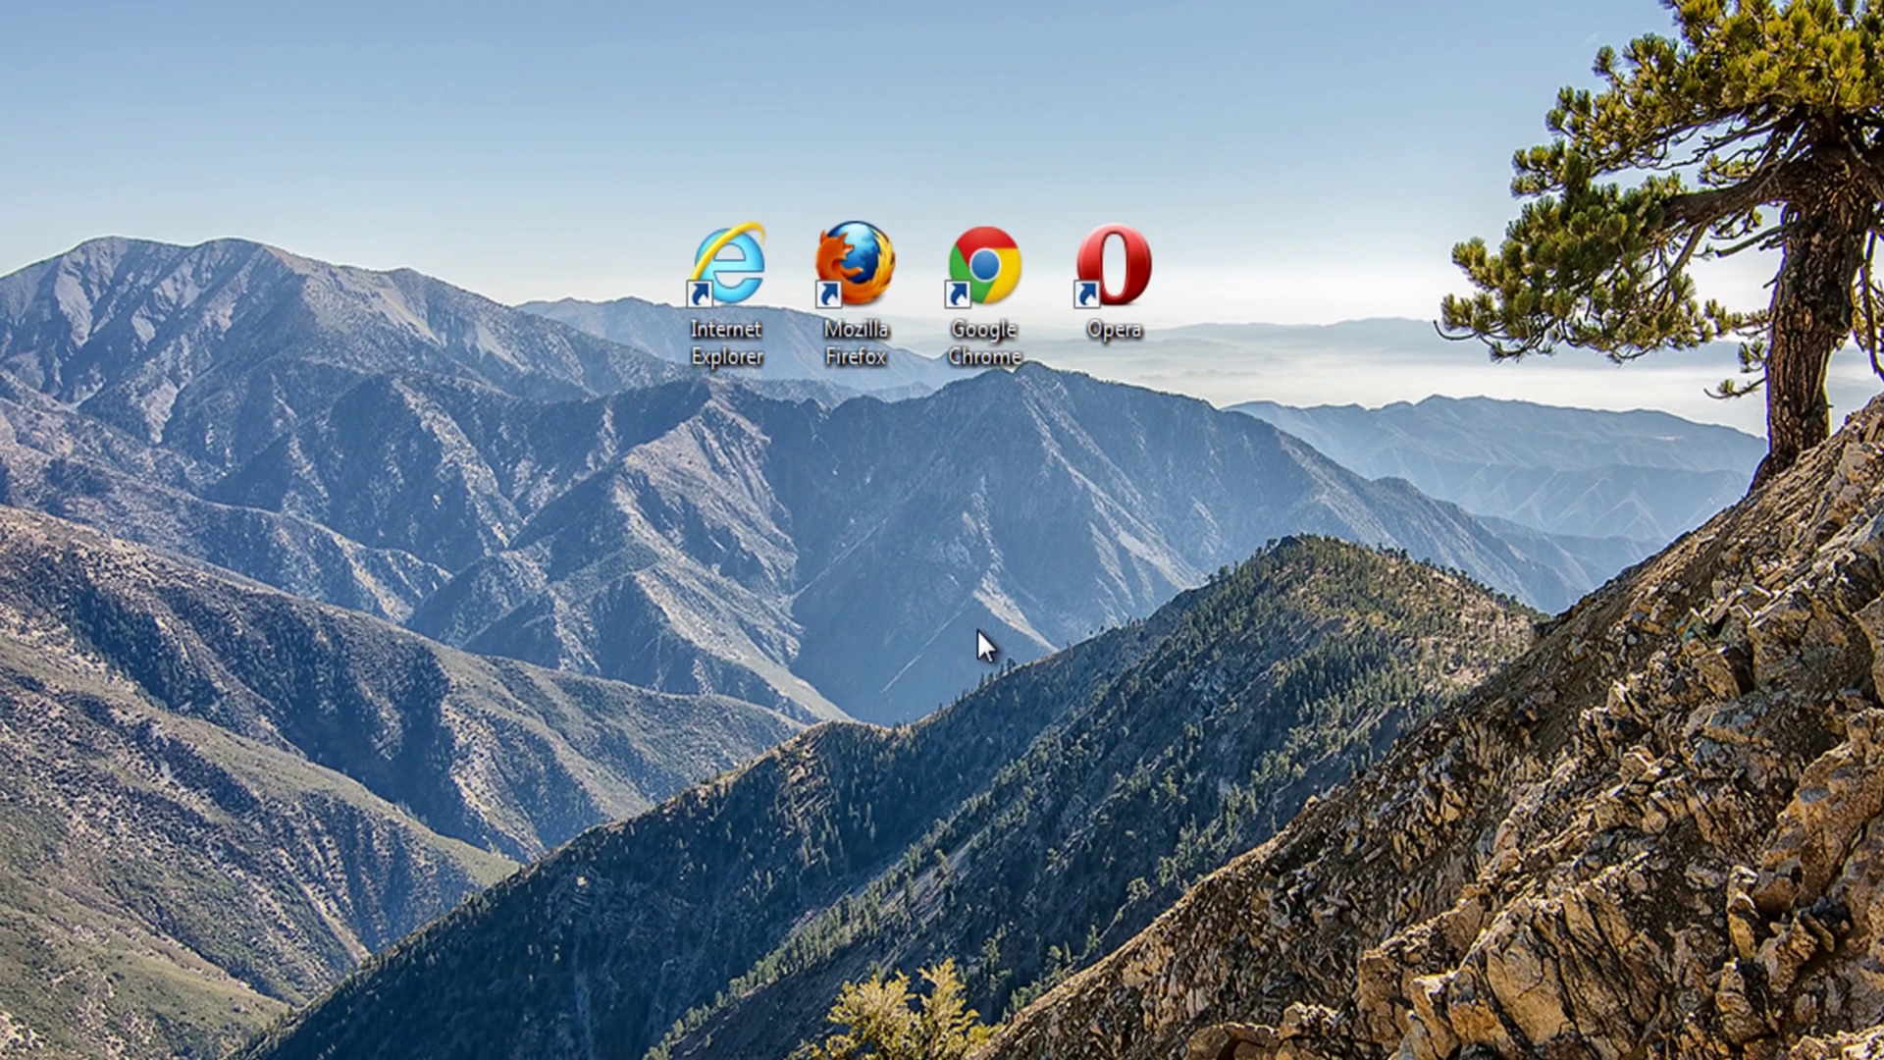
Launch Firefox and confirm the Privacy option telling websites not to track is checked
double_click(860, 267)
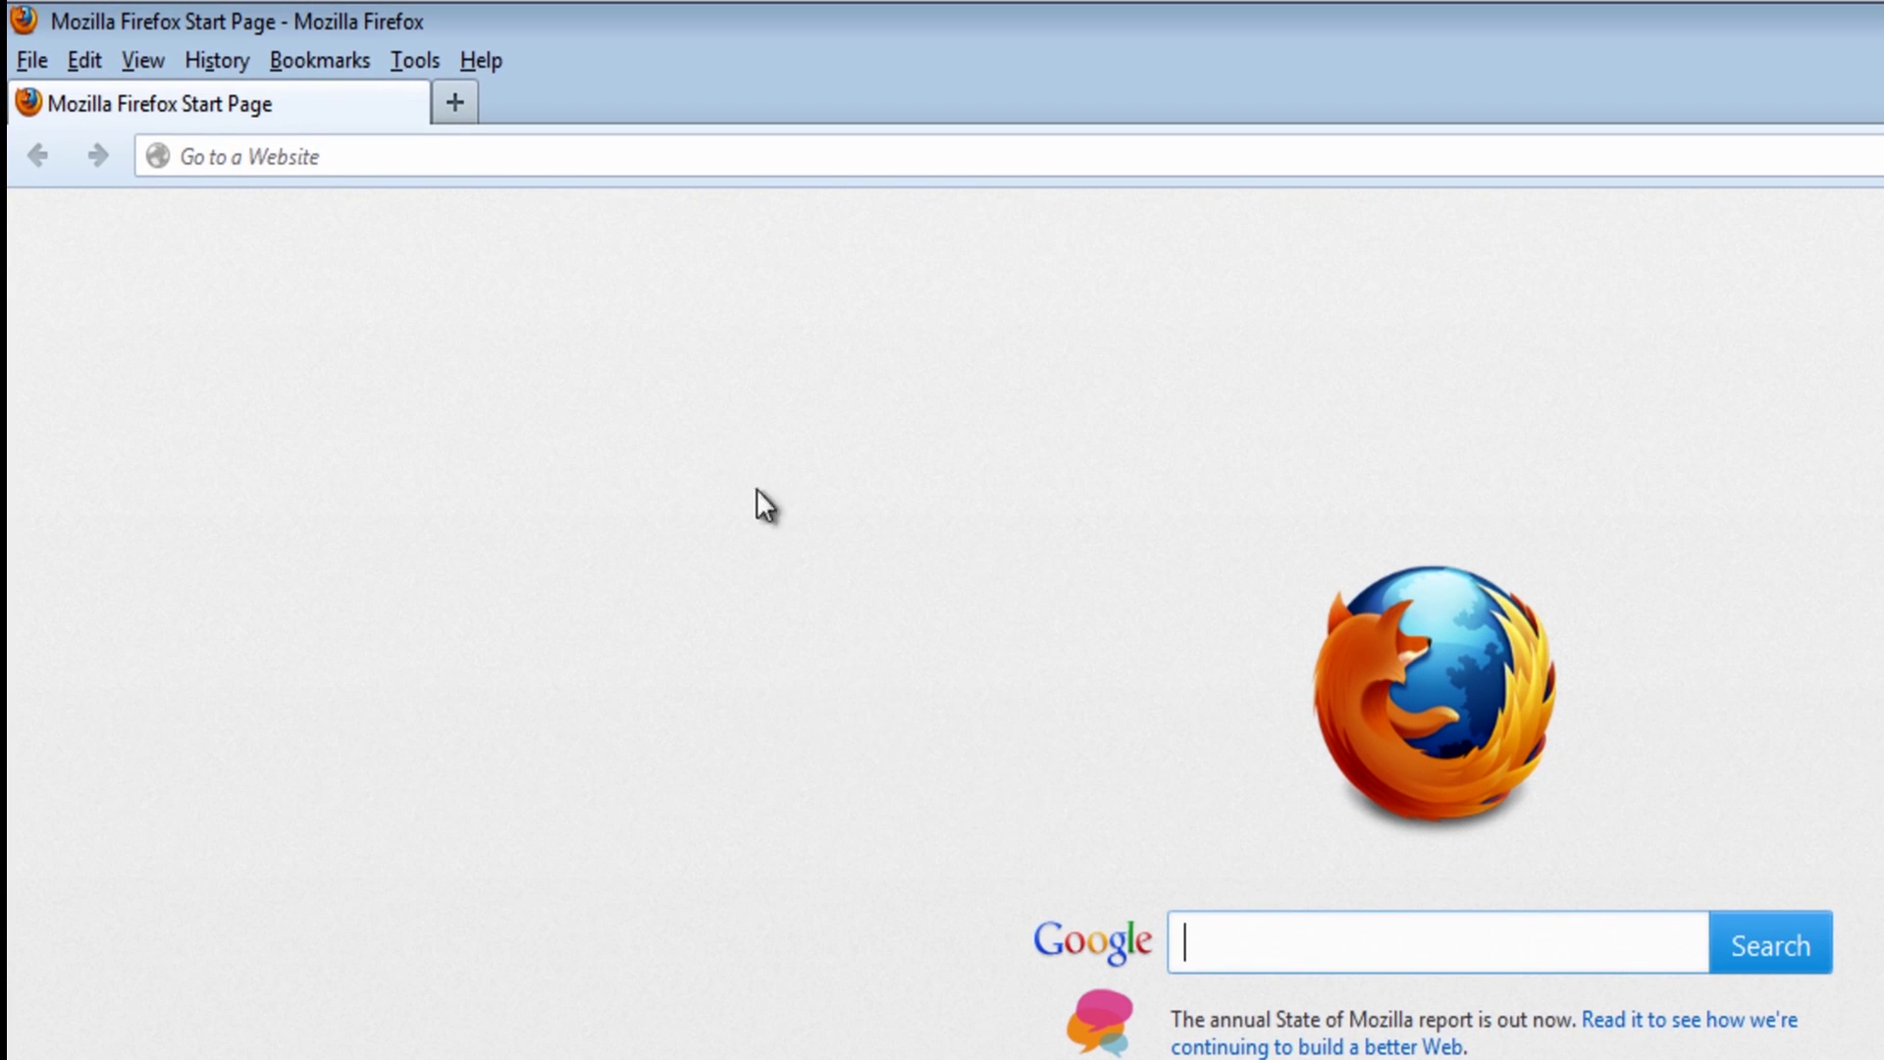
left_click(414, 64)
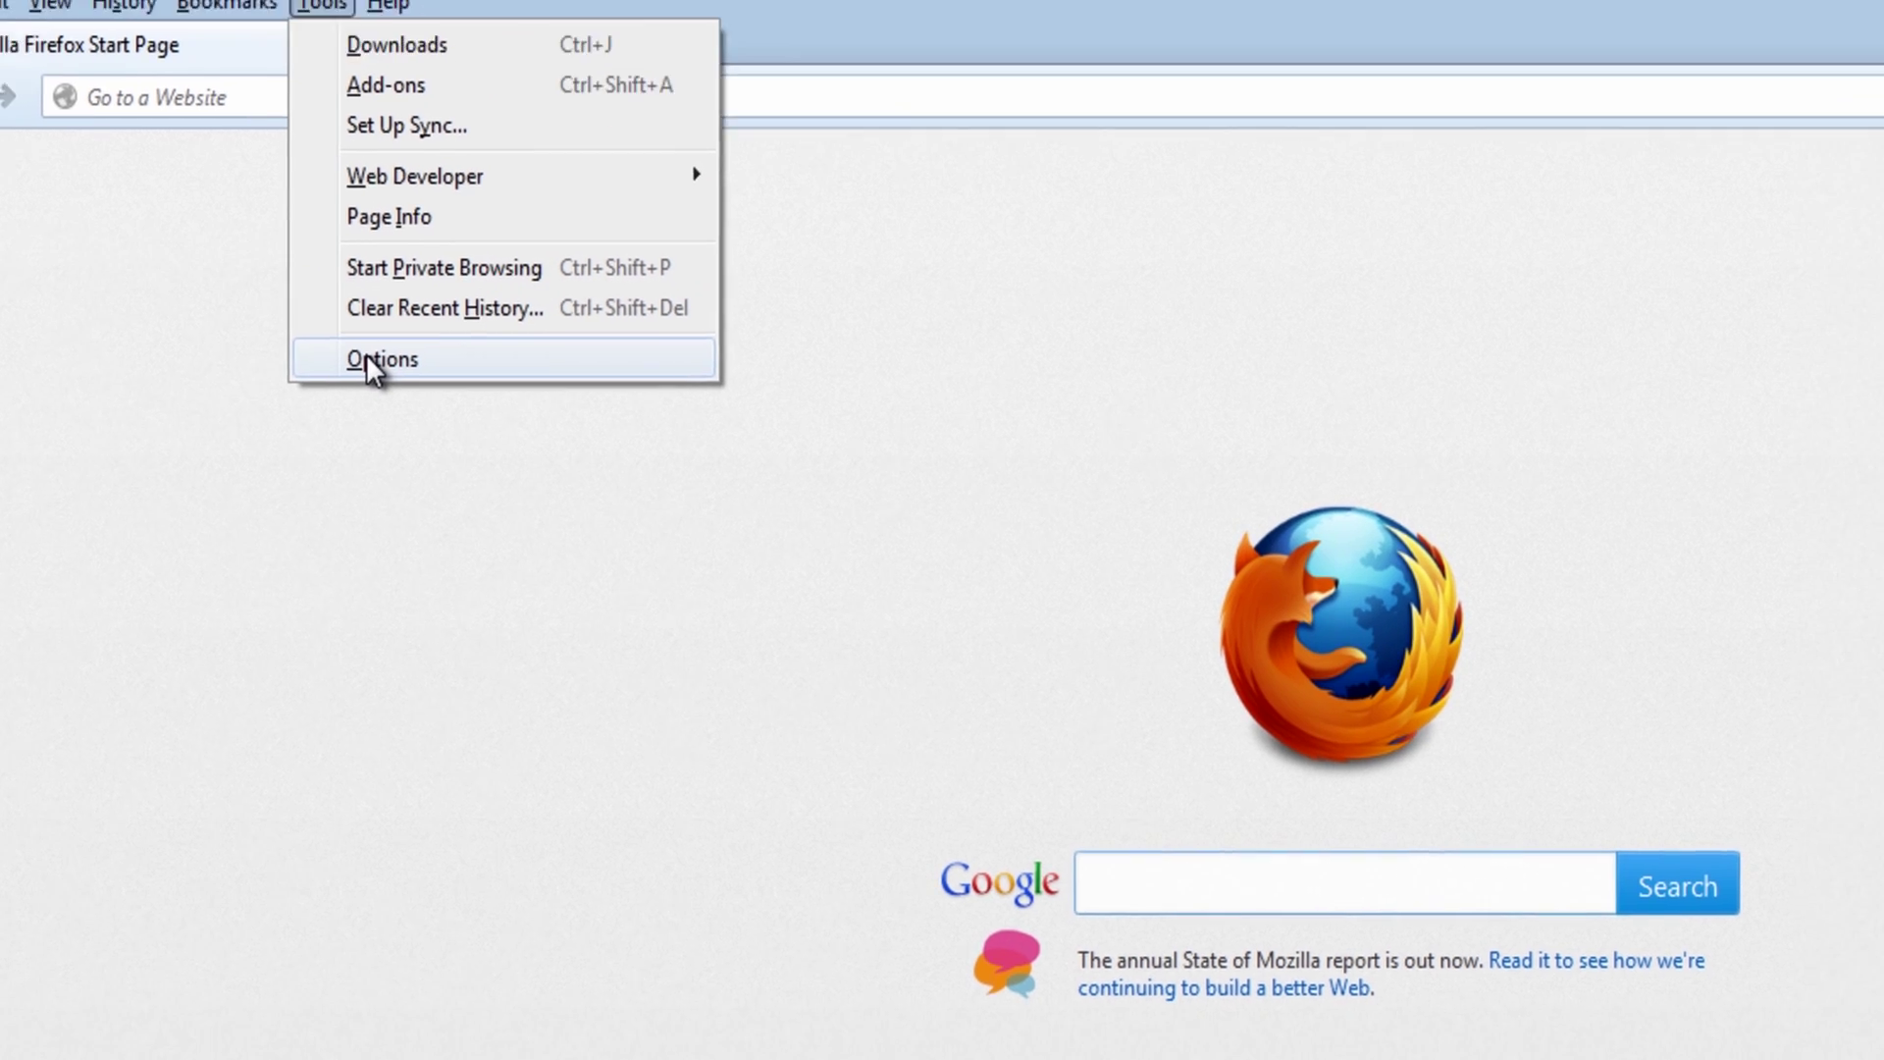
left_click(369, 364)
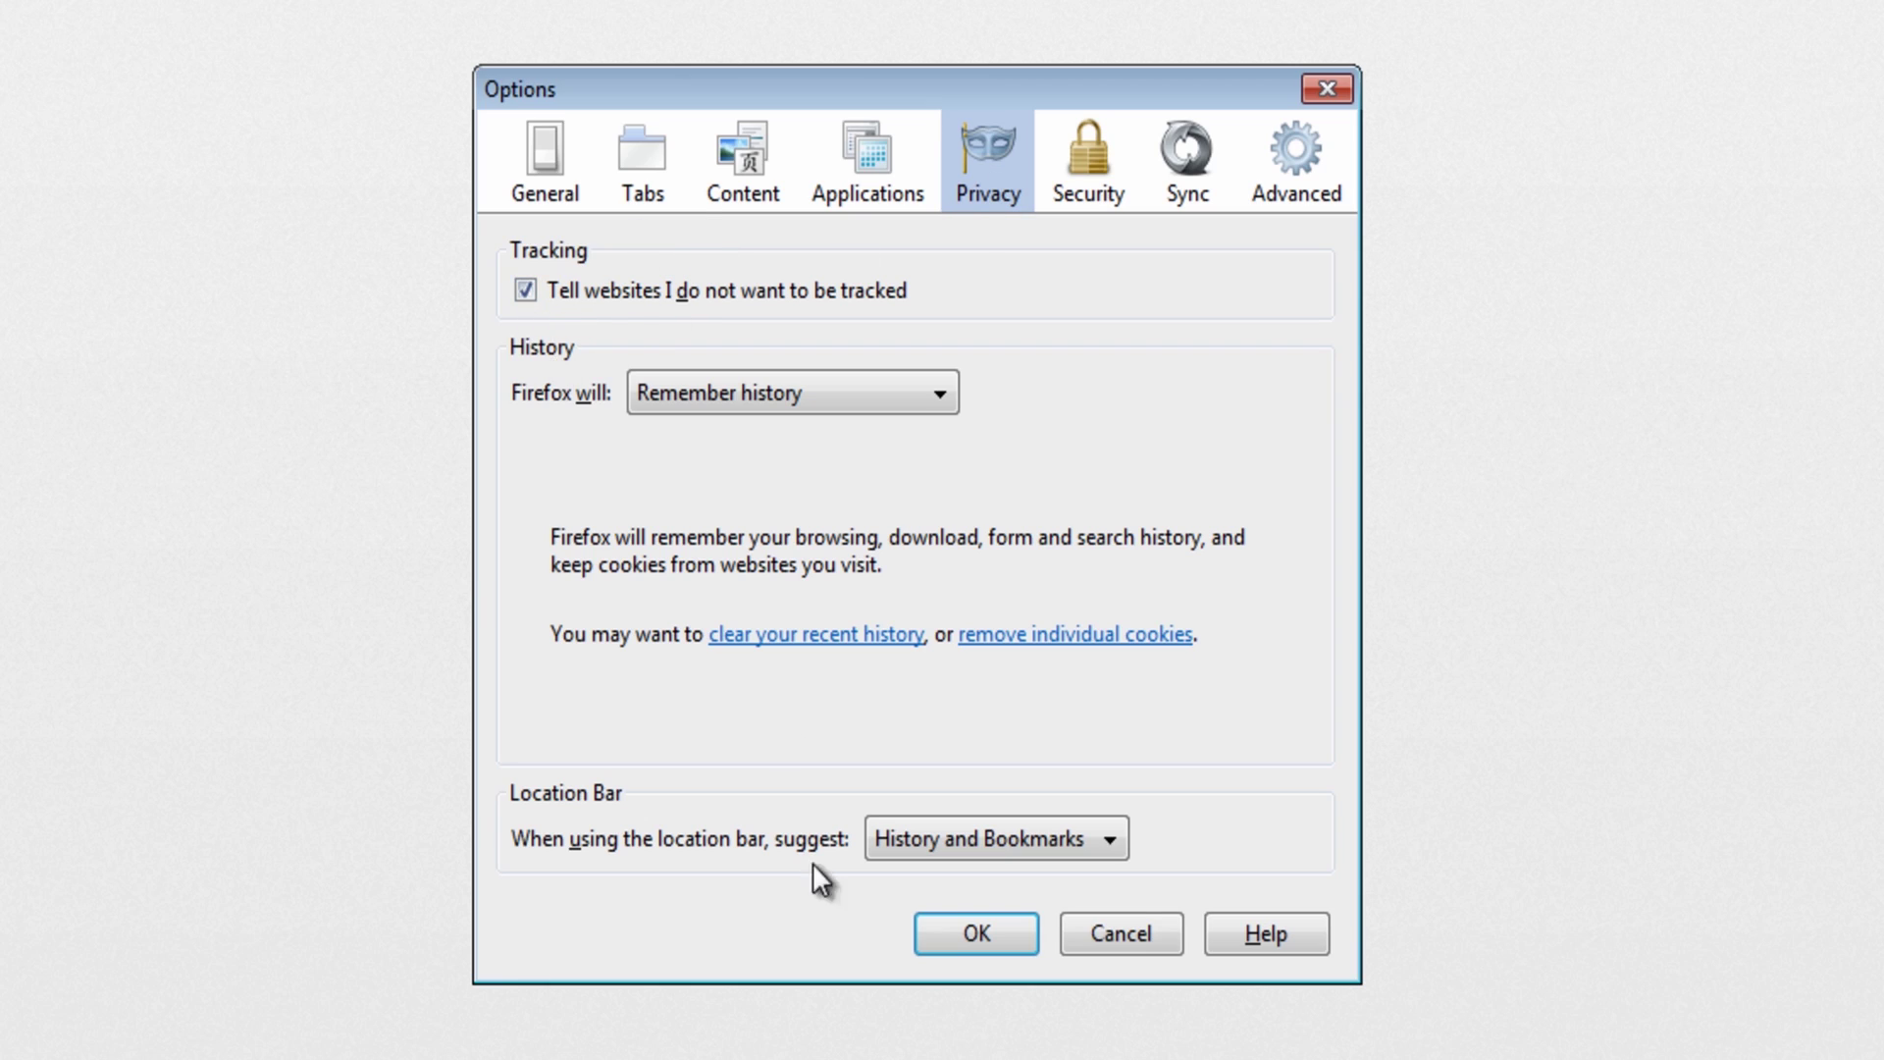
left_click(975, 933)
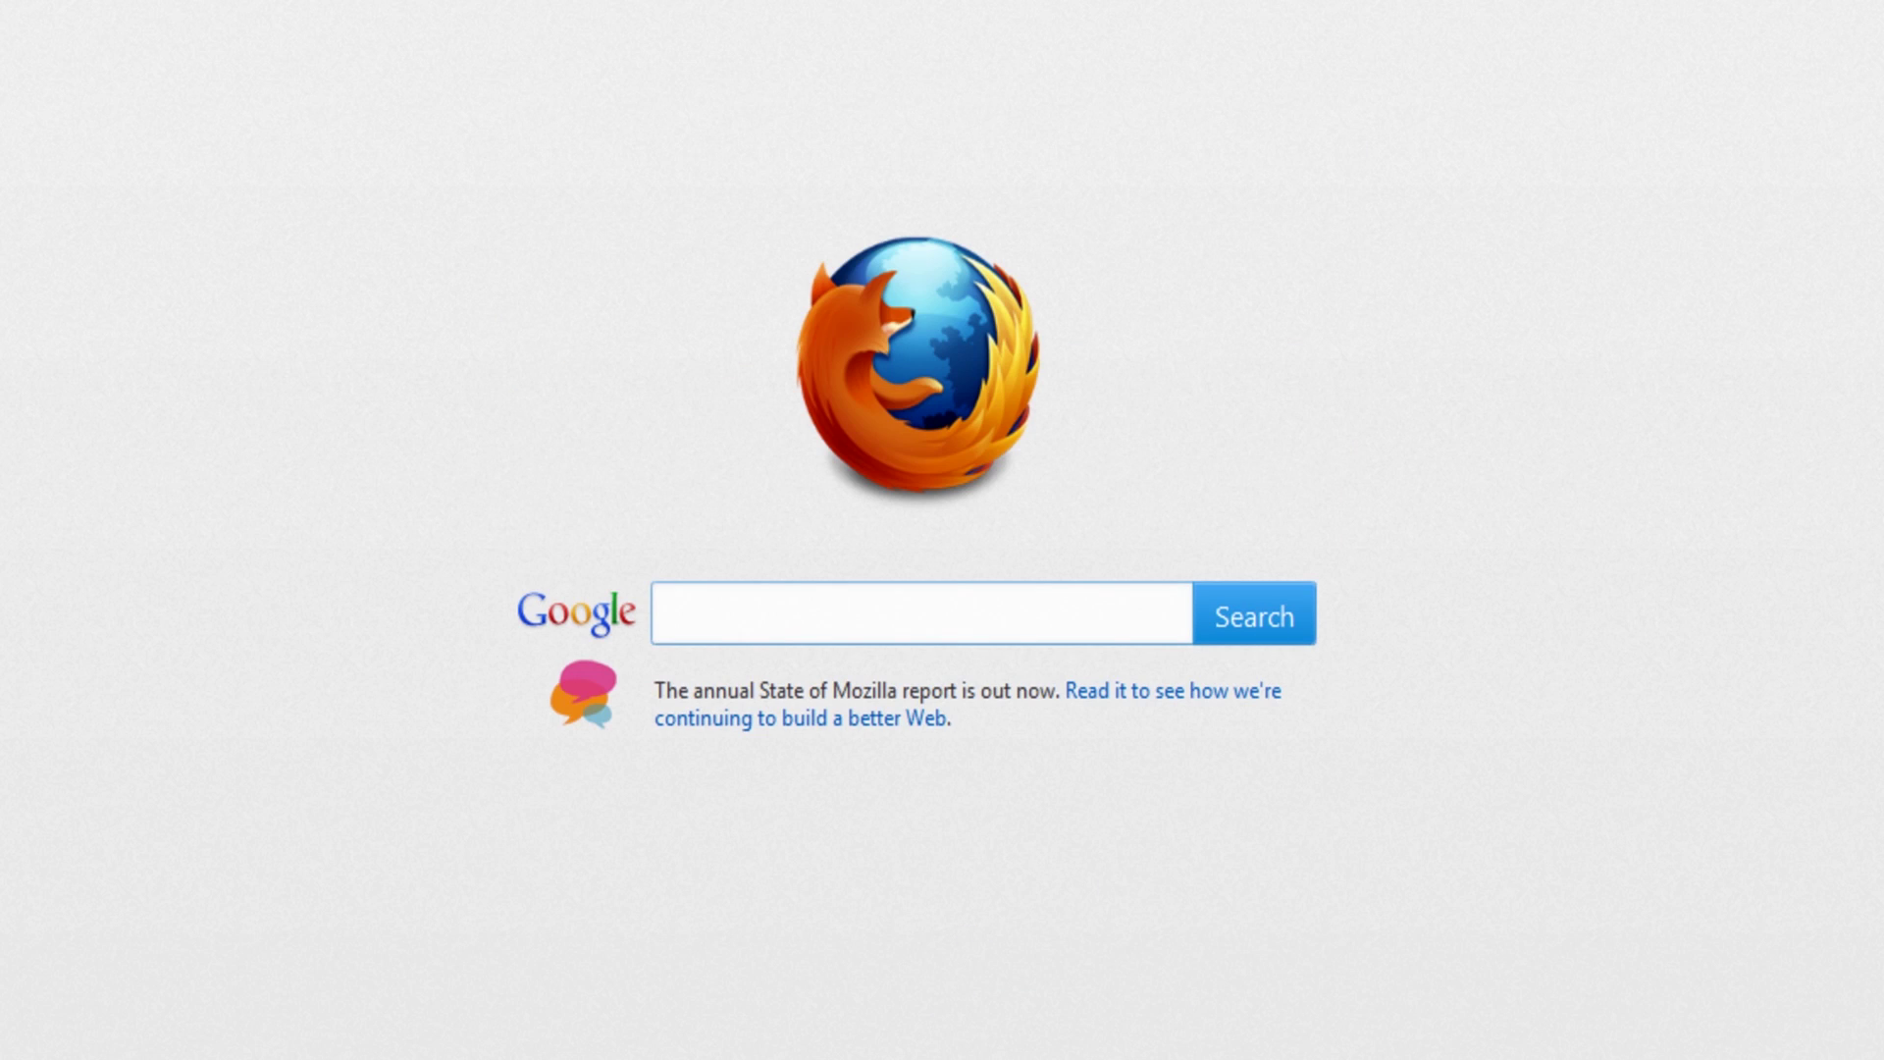
Check in About Firefox that version 17.0 is up to date, then start Google Chrome
left_click(482, 55)
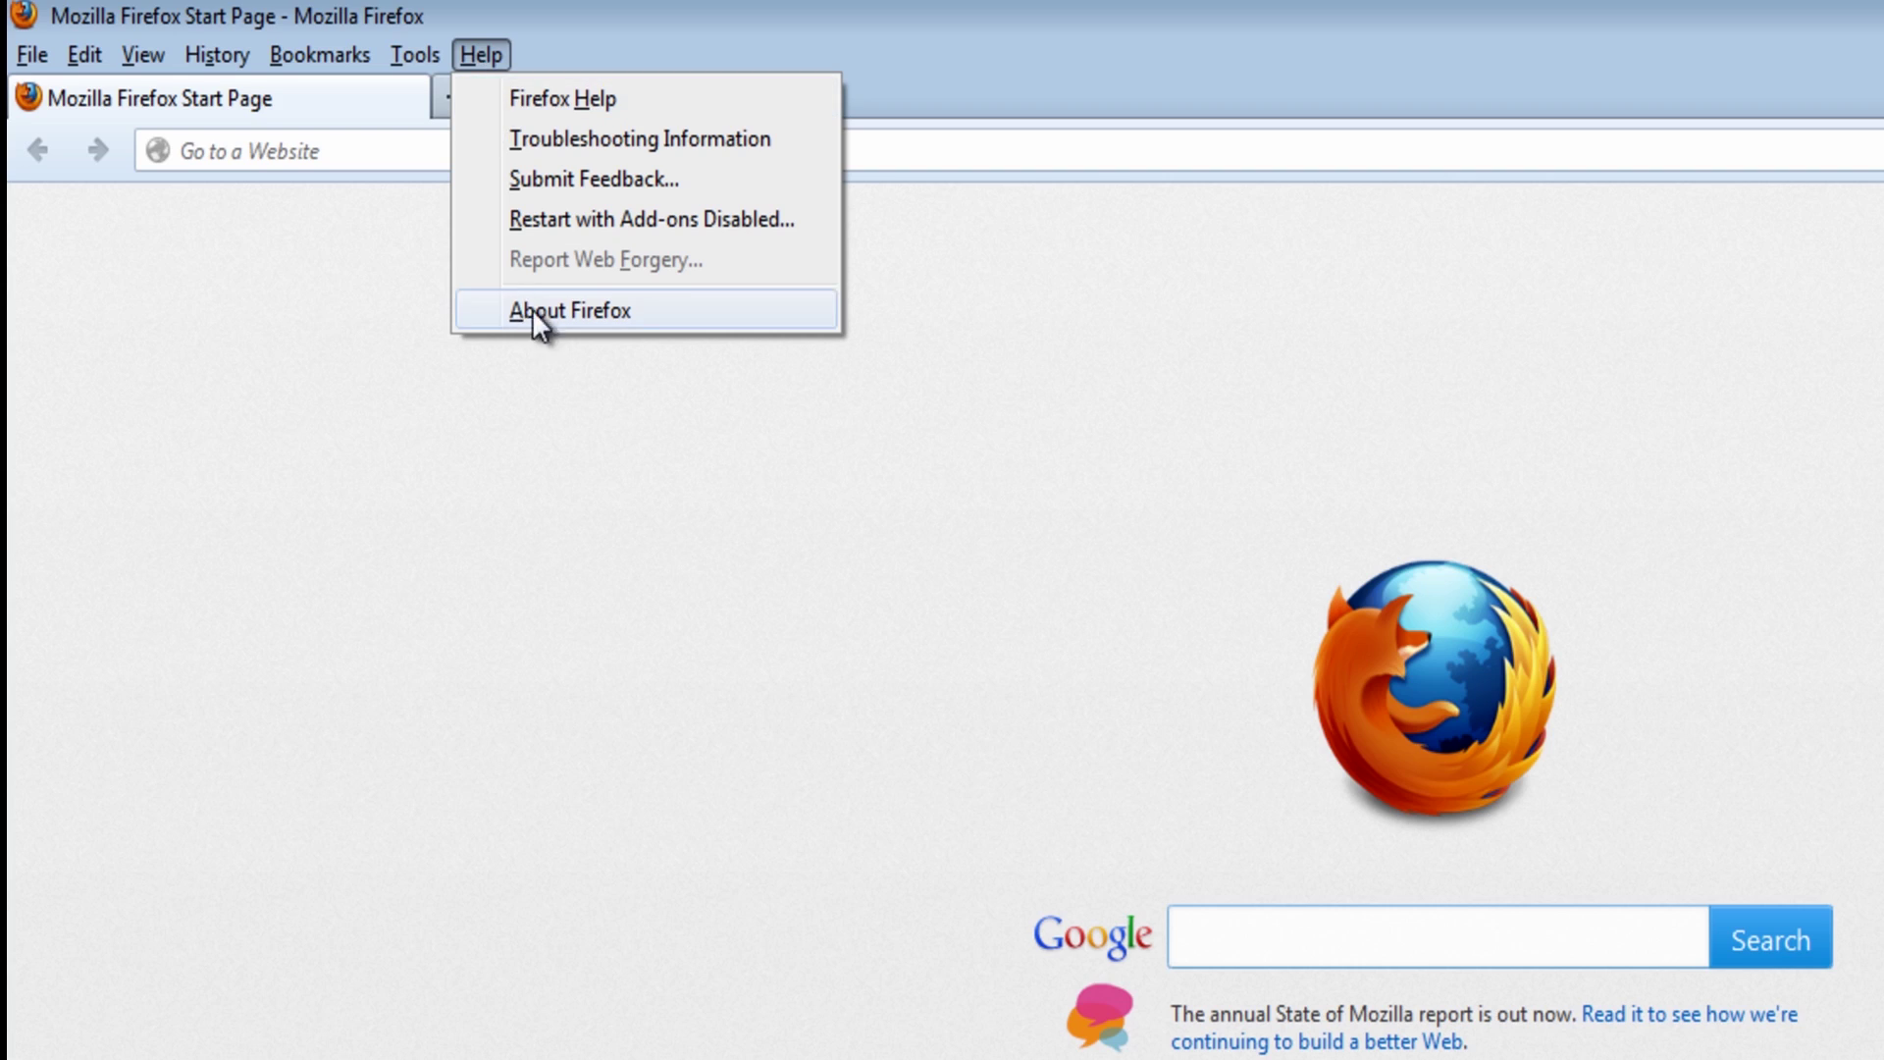
left_click(570, 310)
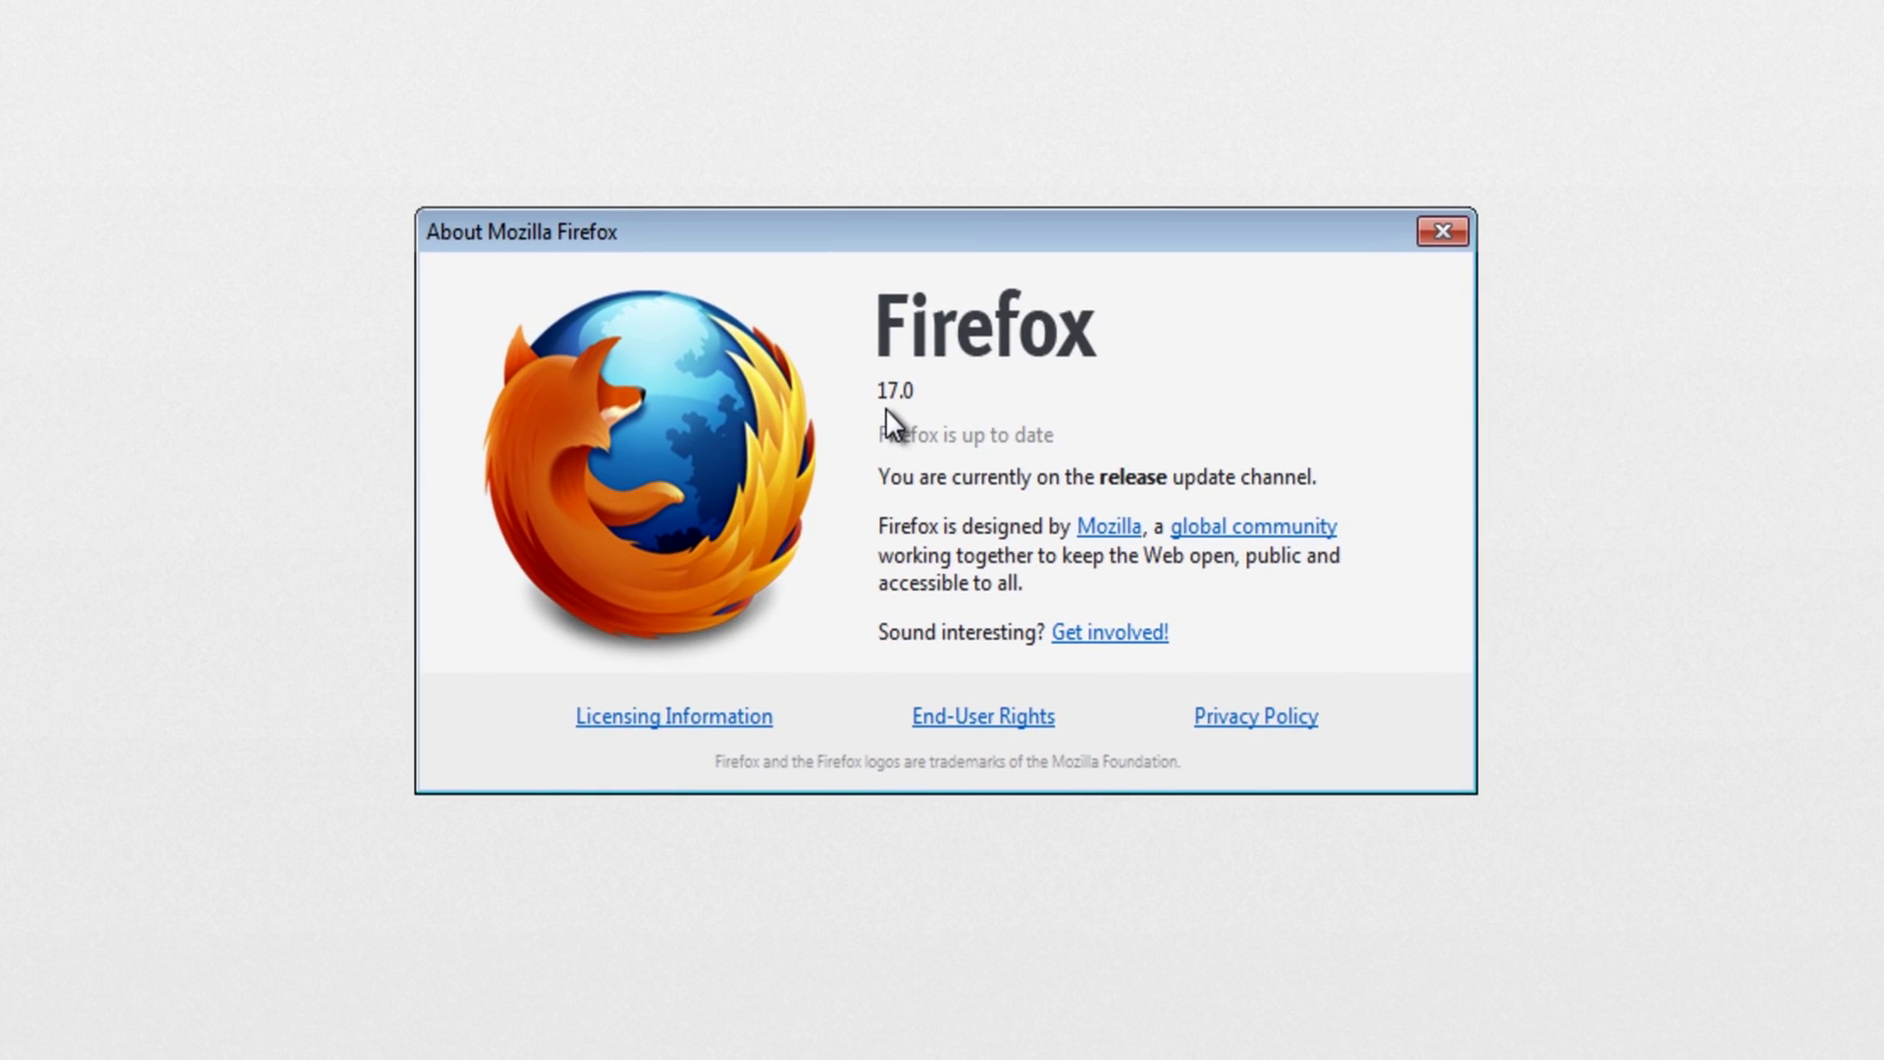
left_click(1443, 231)
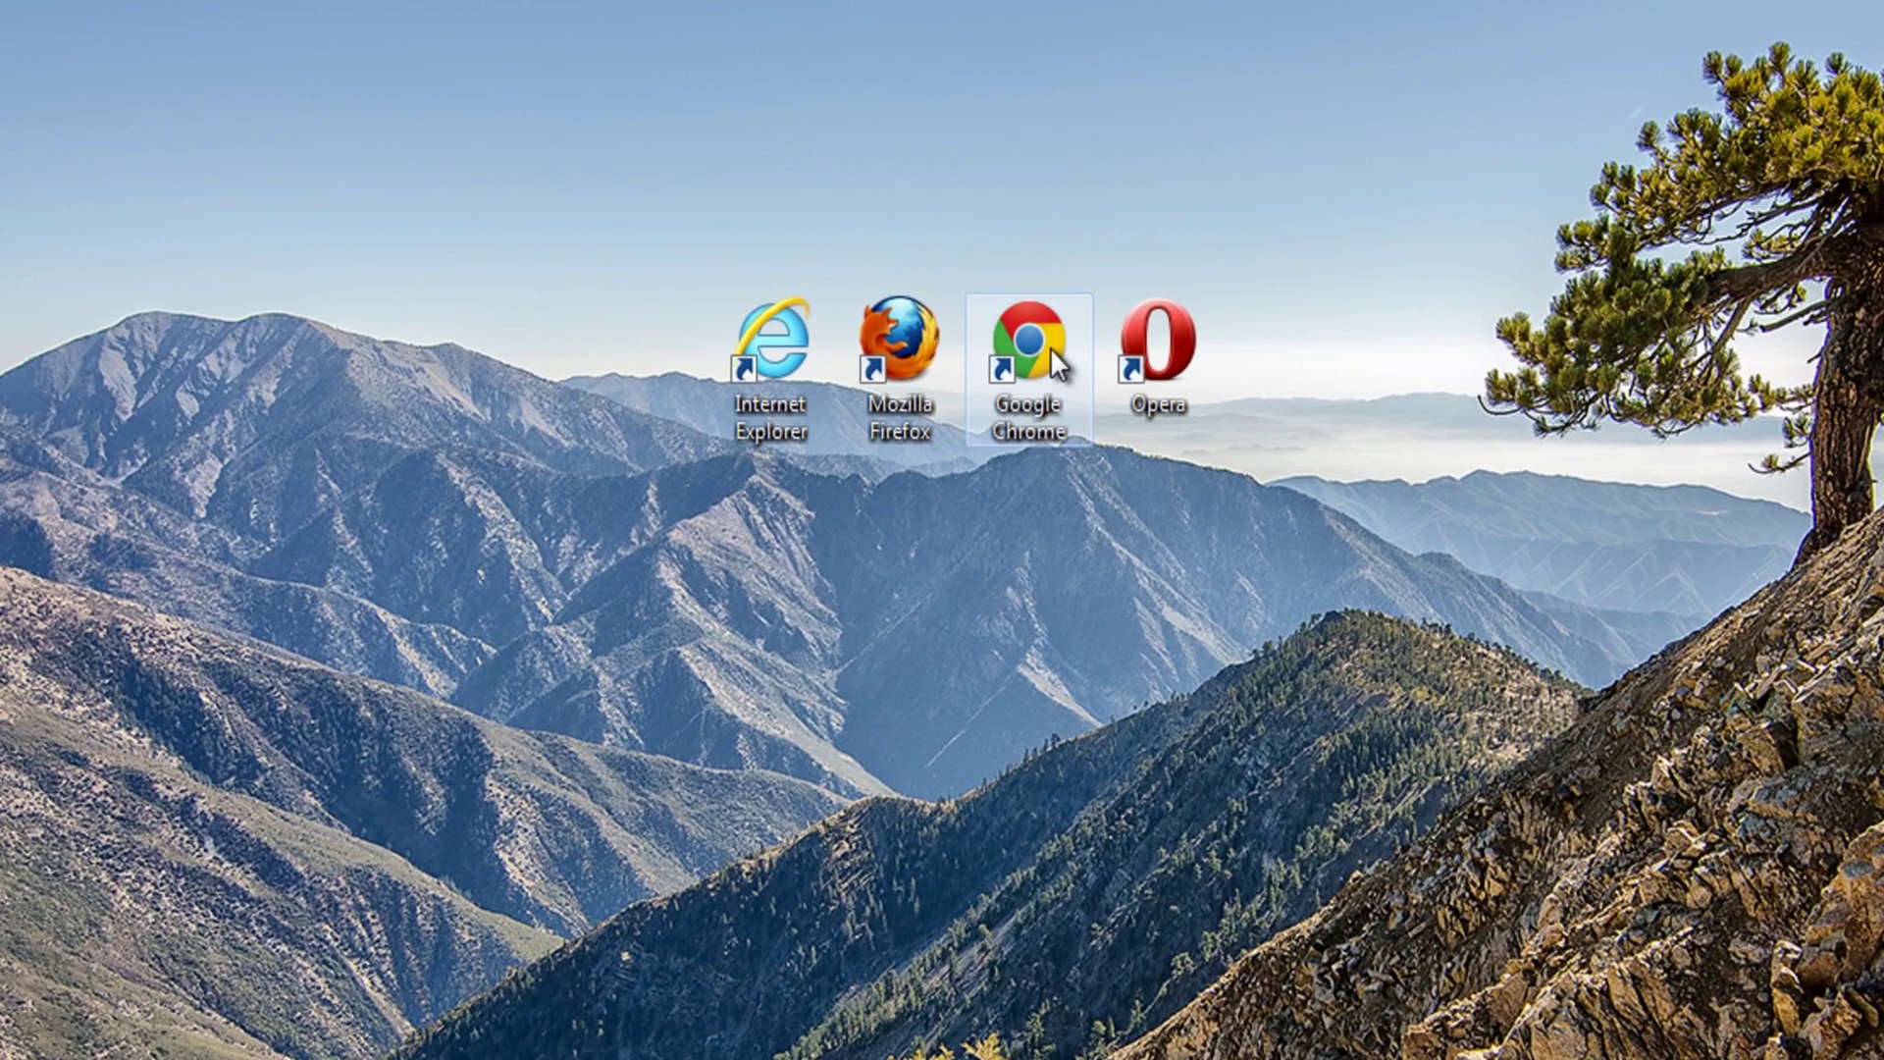
double_click(1041, 343)
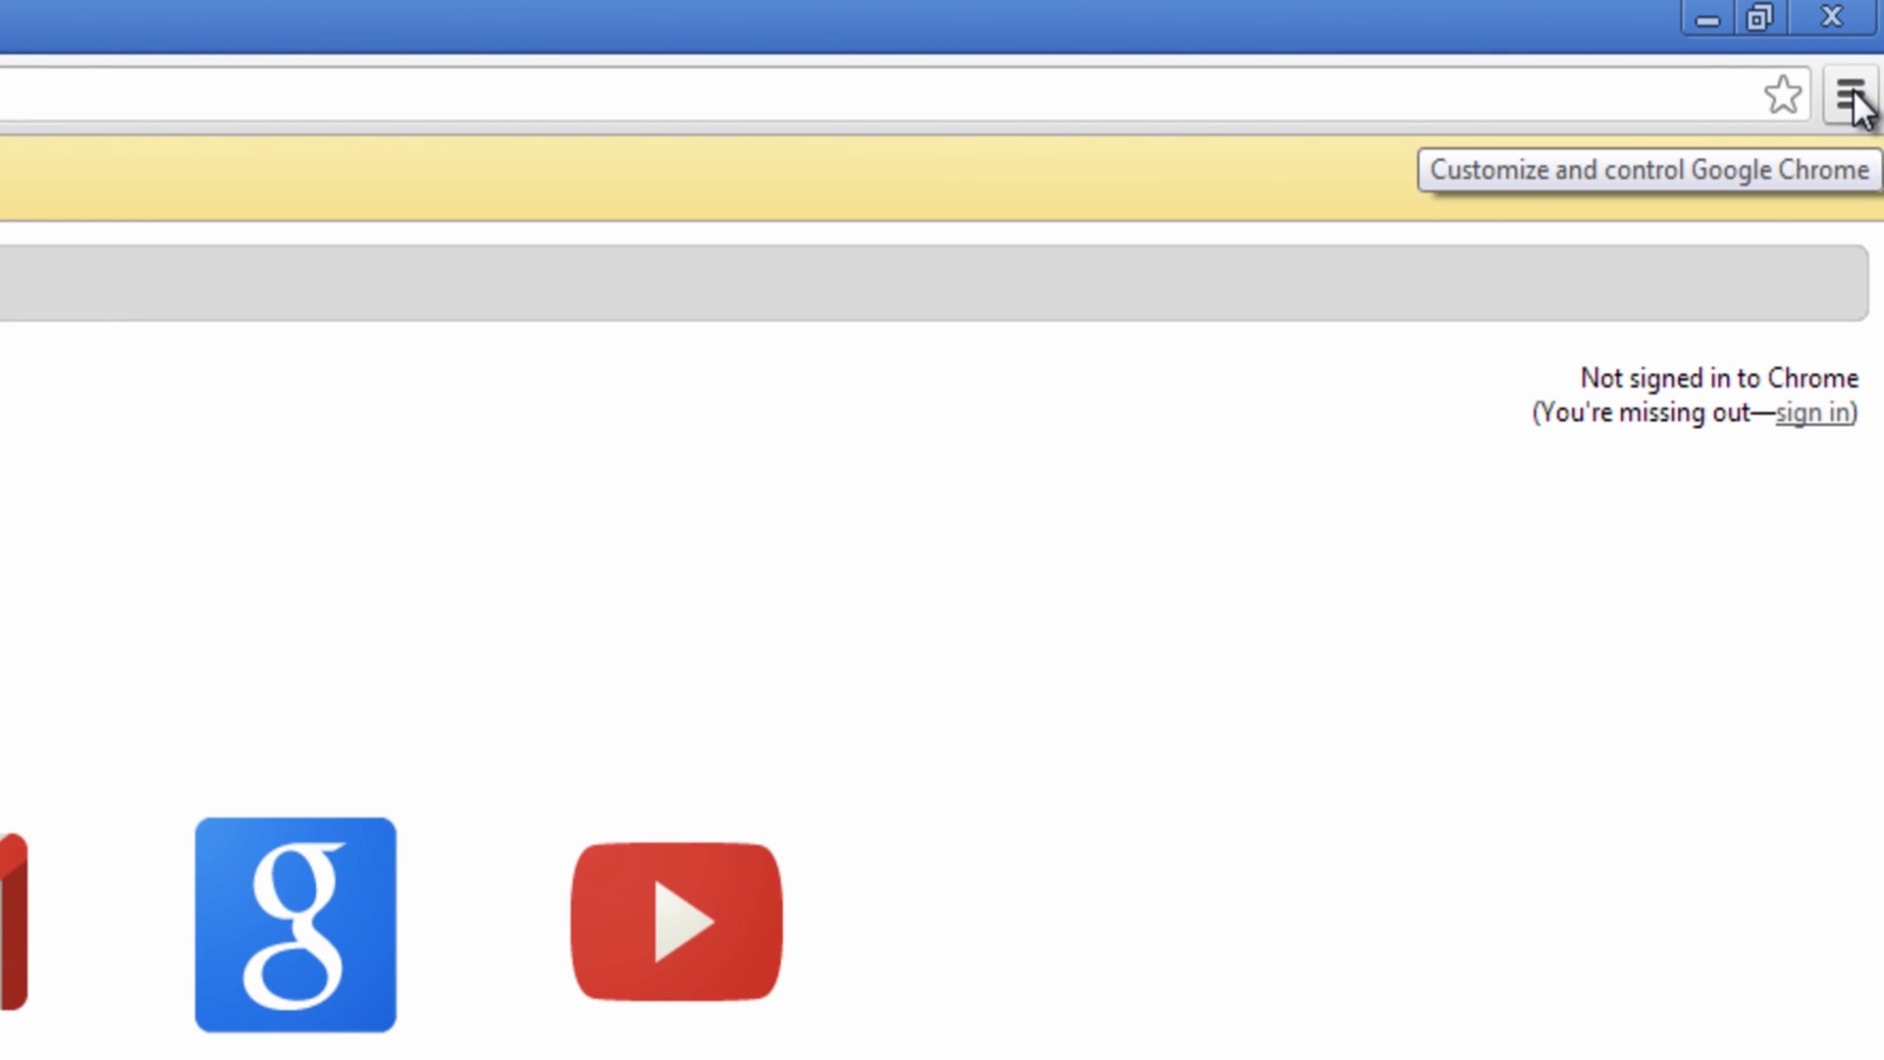
Open Chrome's settings and expand 'Show advanced settings...' to reach the Privacy section
left_click(1853, 97)
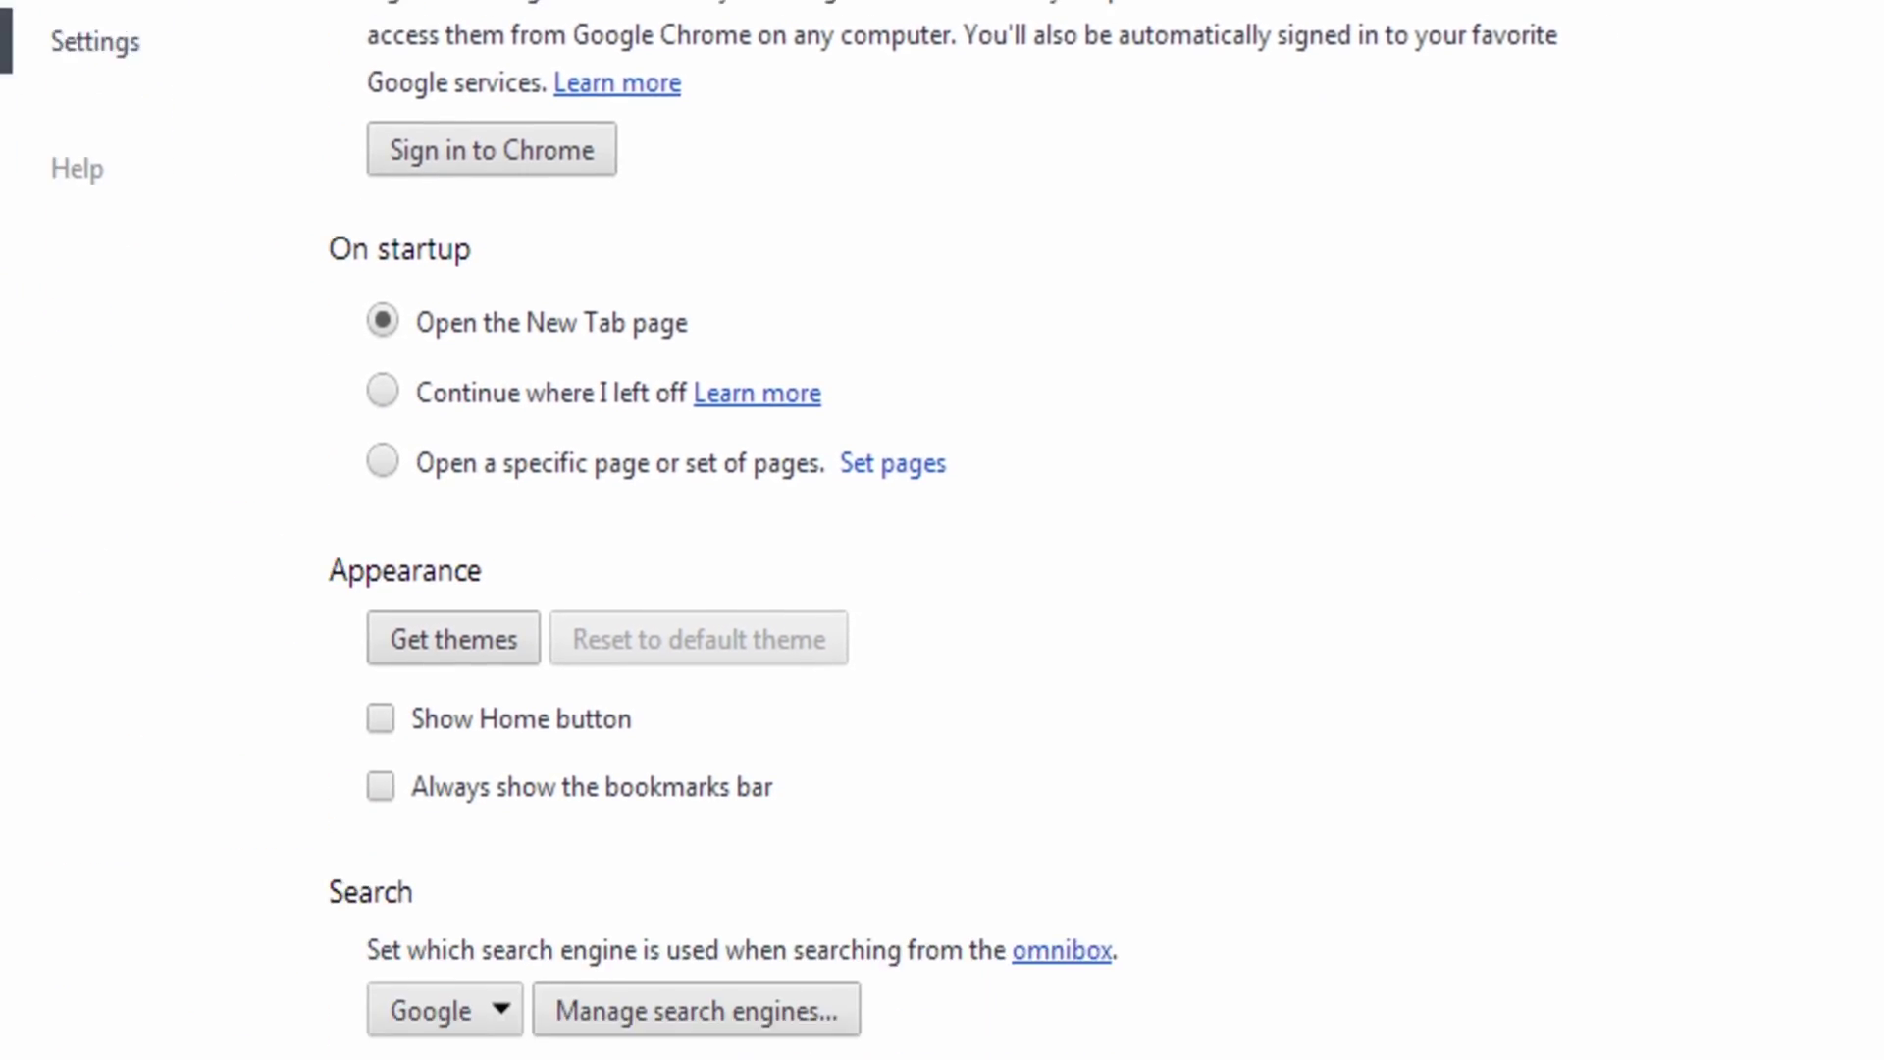
scroll(942, 590, "down", 3)
scroll(942, 590, "down", 2)
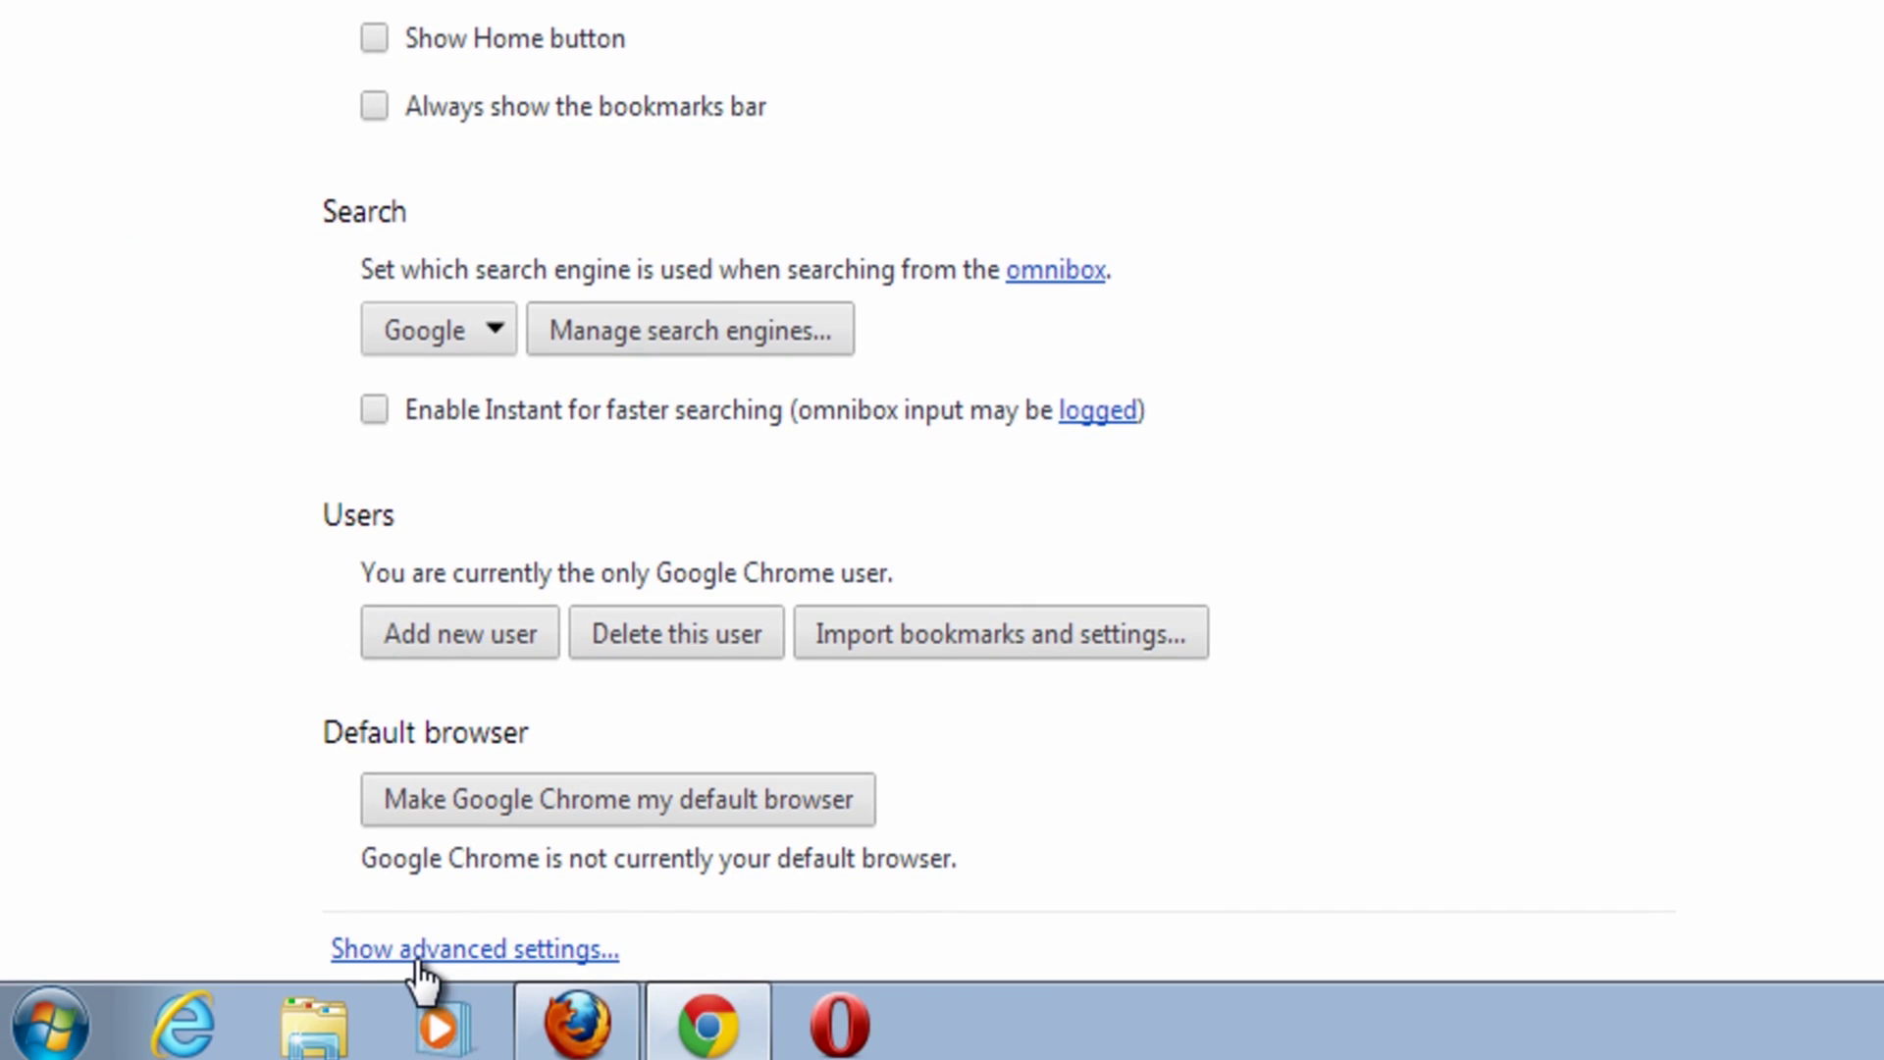
left_click(421, 957)
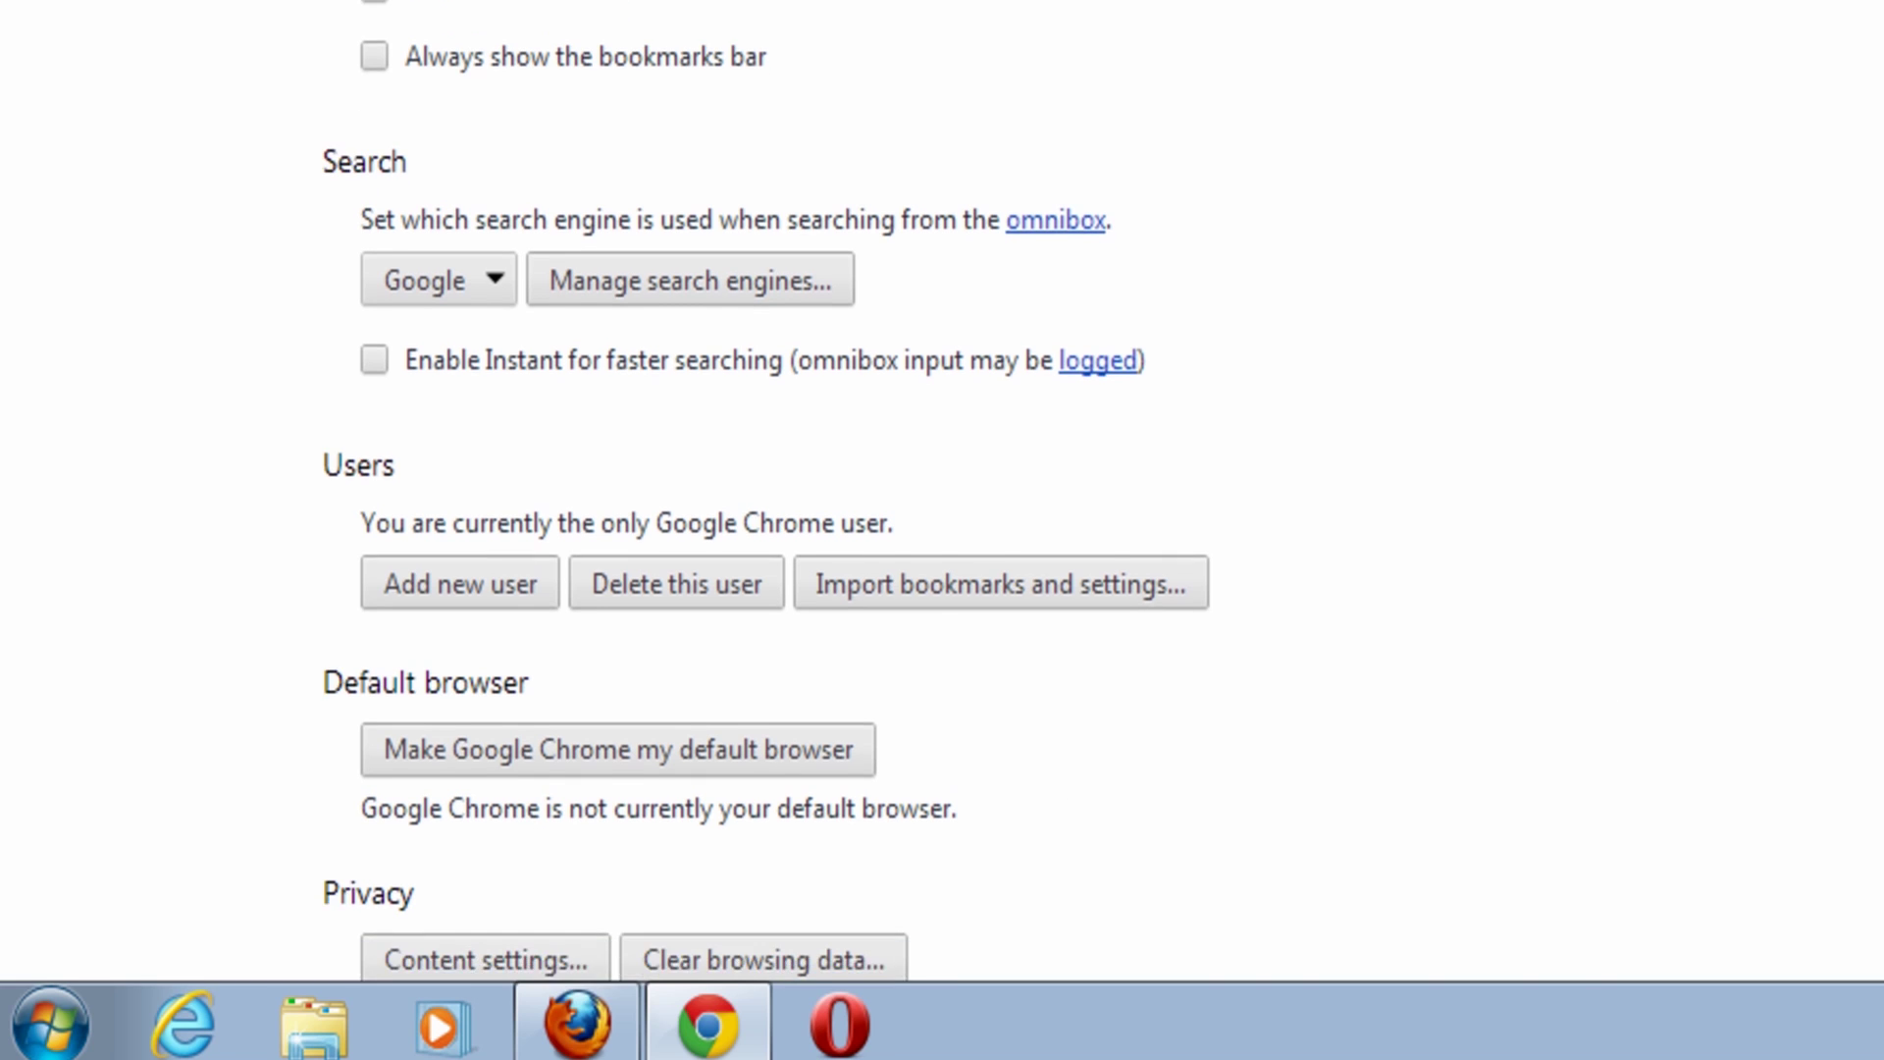
scroll(943, 589, "down", 3)
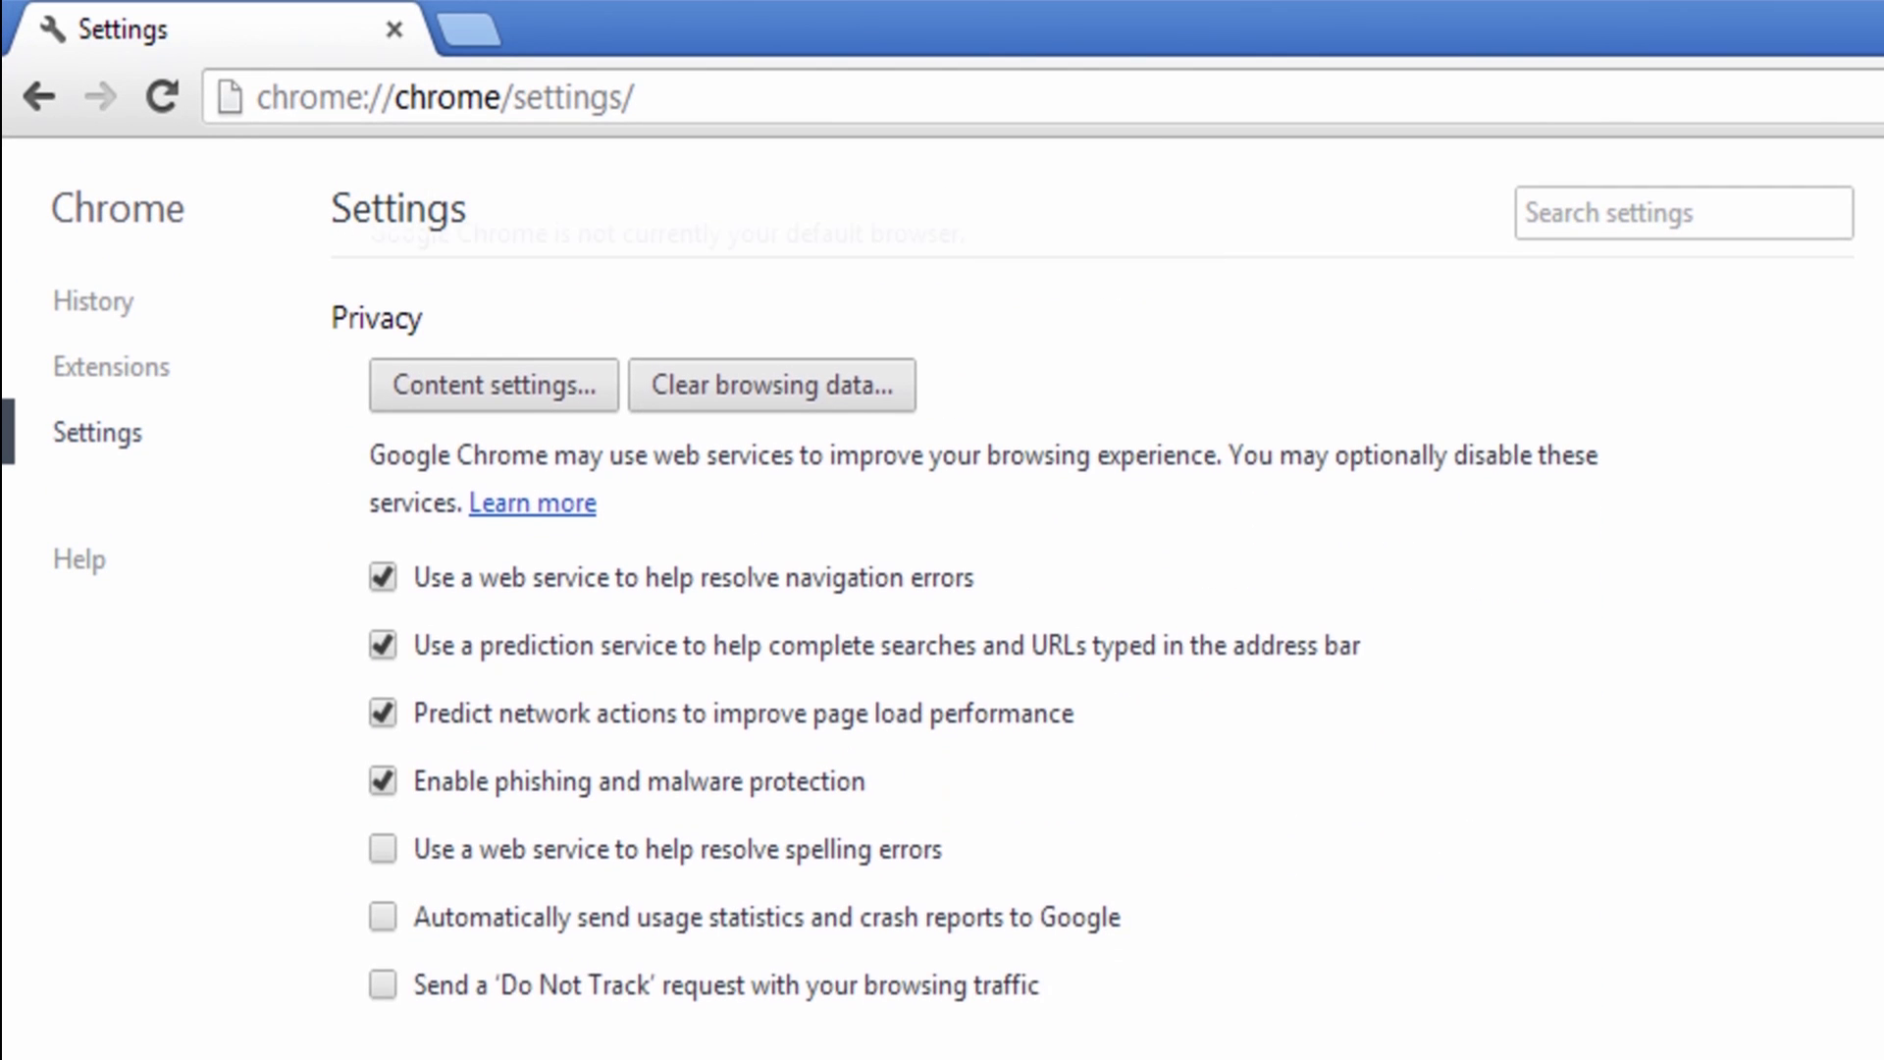
scroll(812, 794, "down", 1)
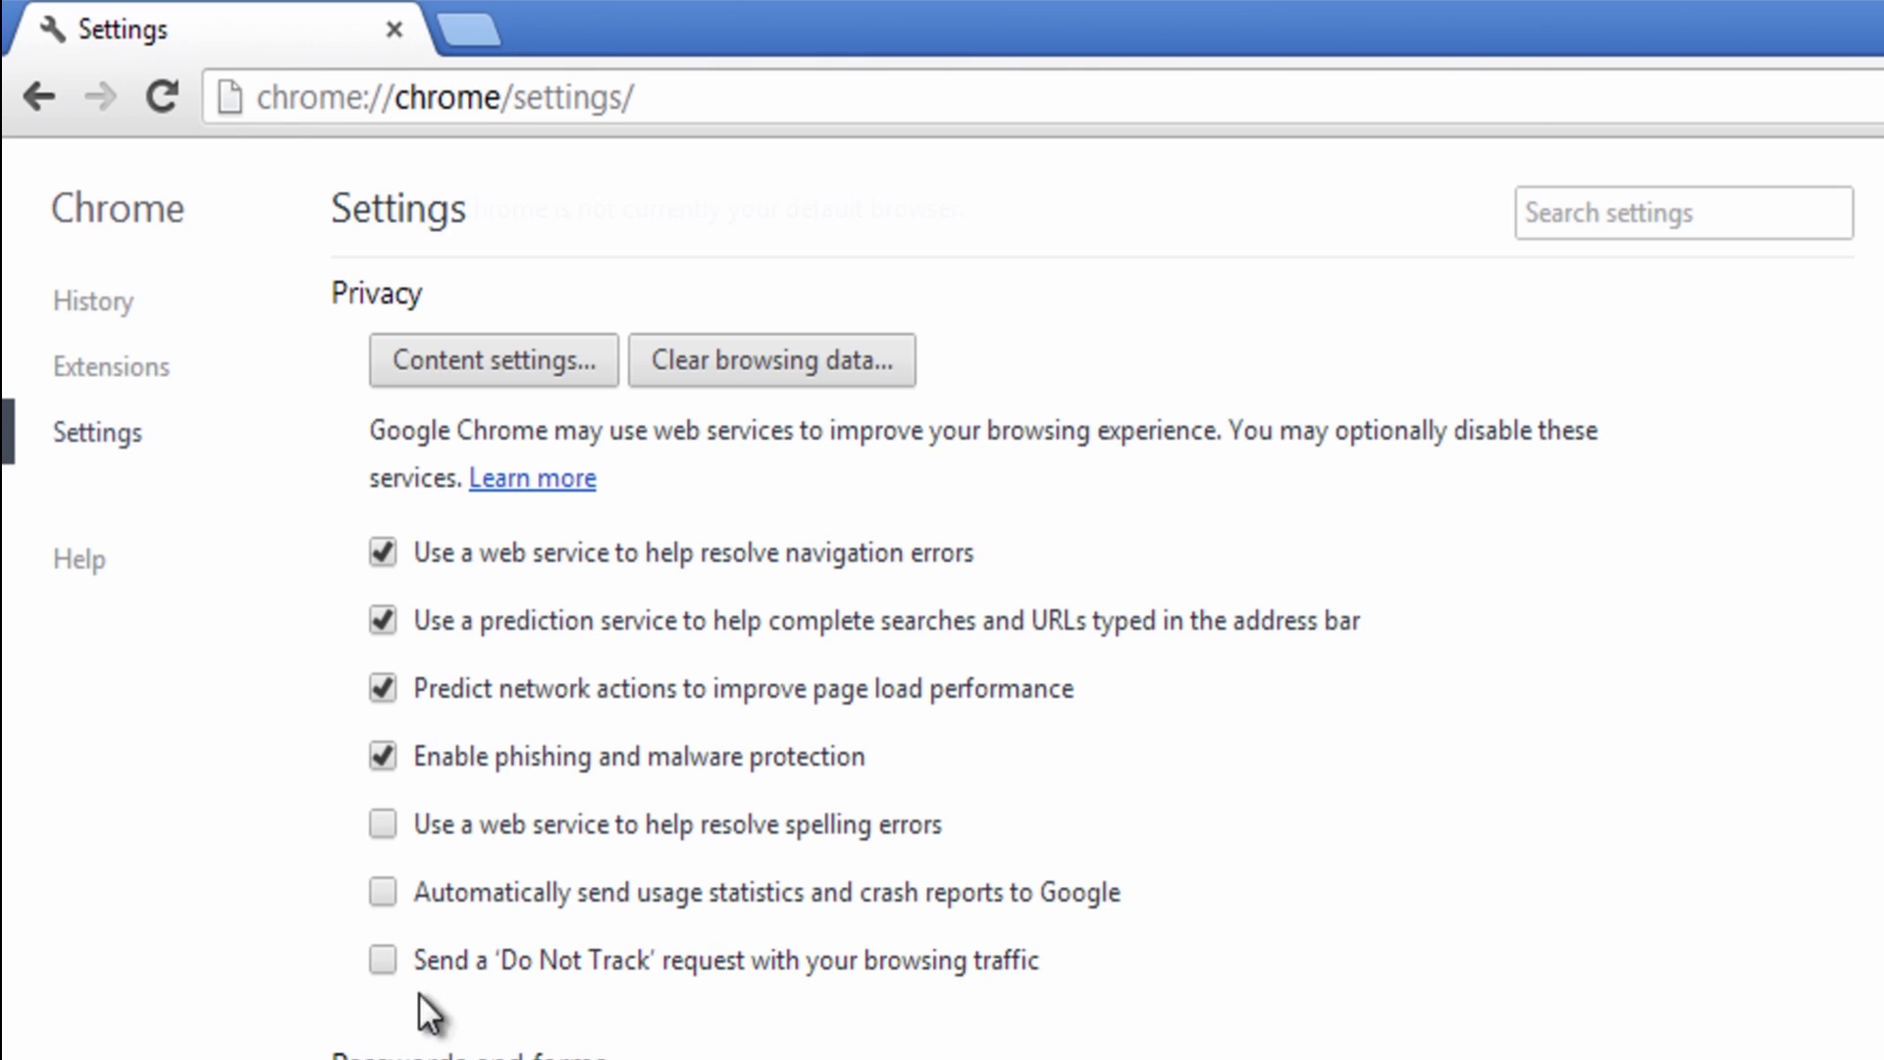
Enable and confirm 'Send a Do Not Track request', then view Chrome 23's About page
left_click(383, 959)
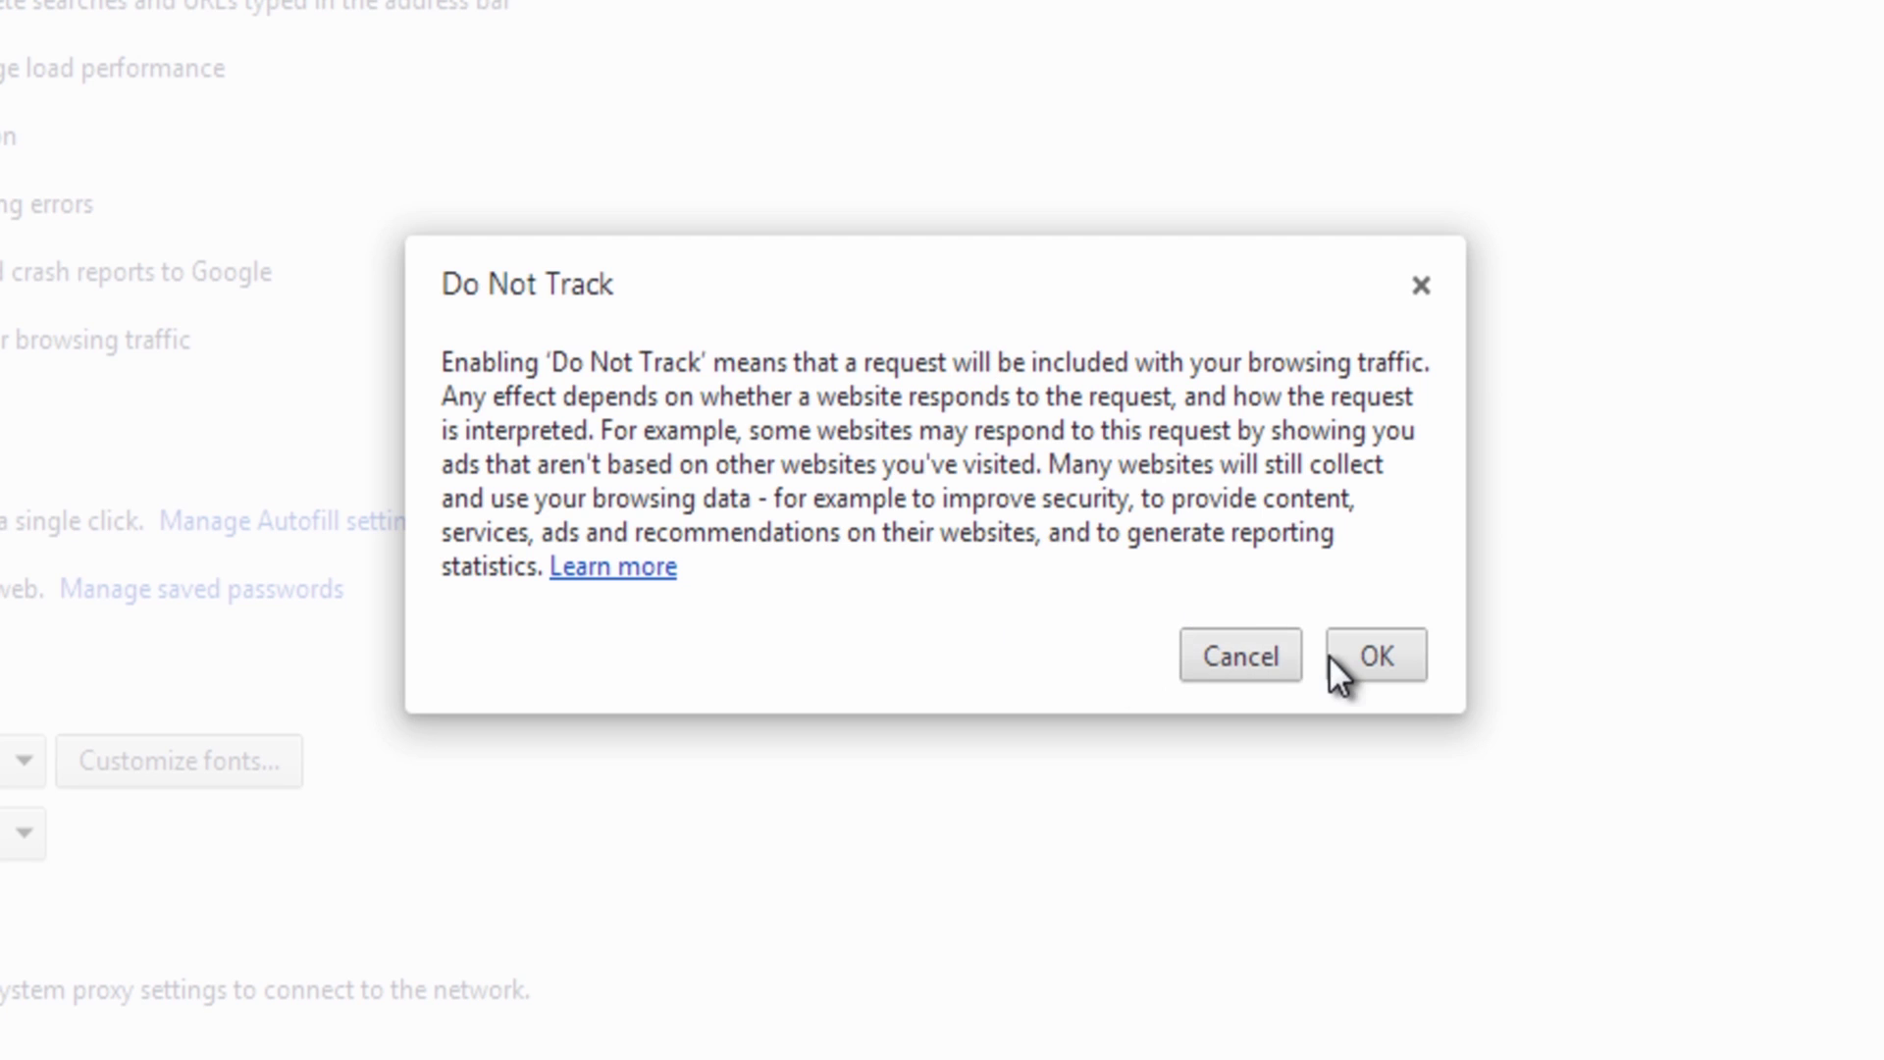
left_click(1376, 657)
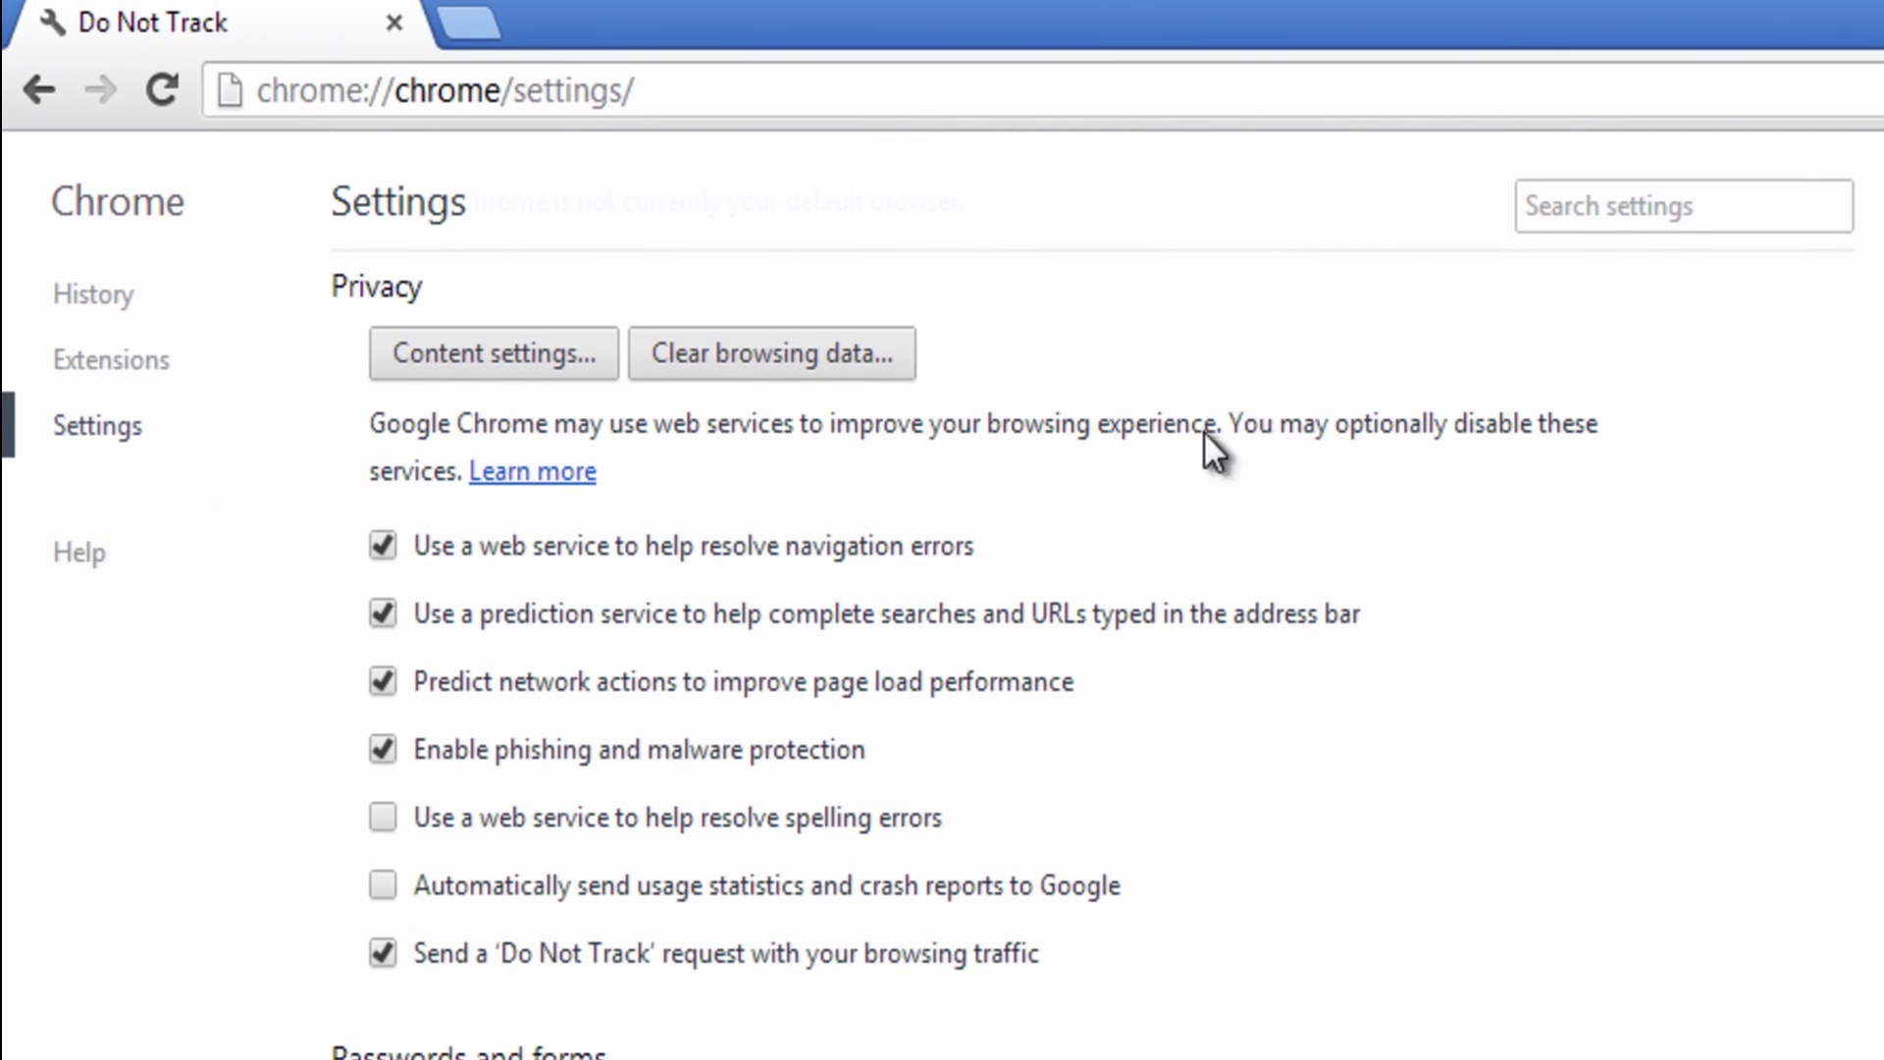
left_click(53, 545)
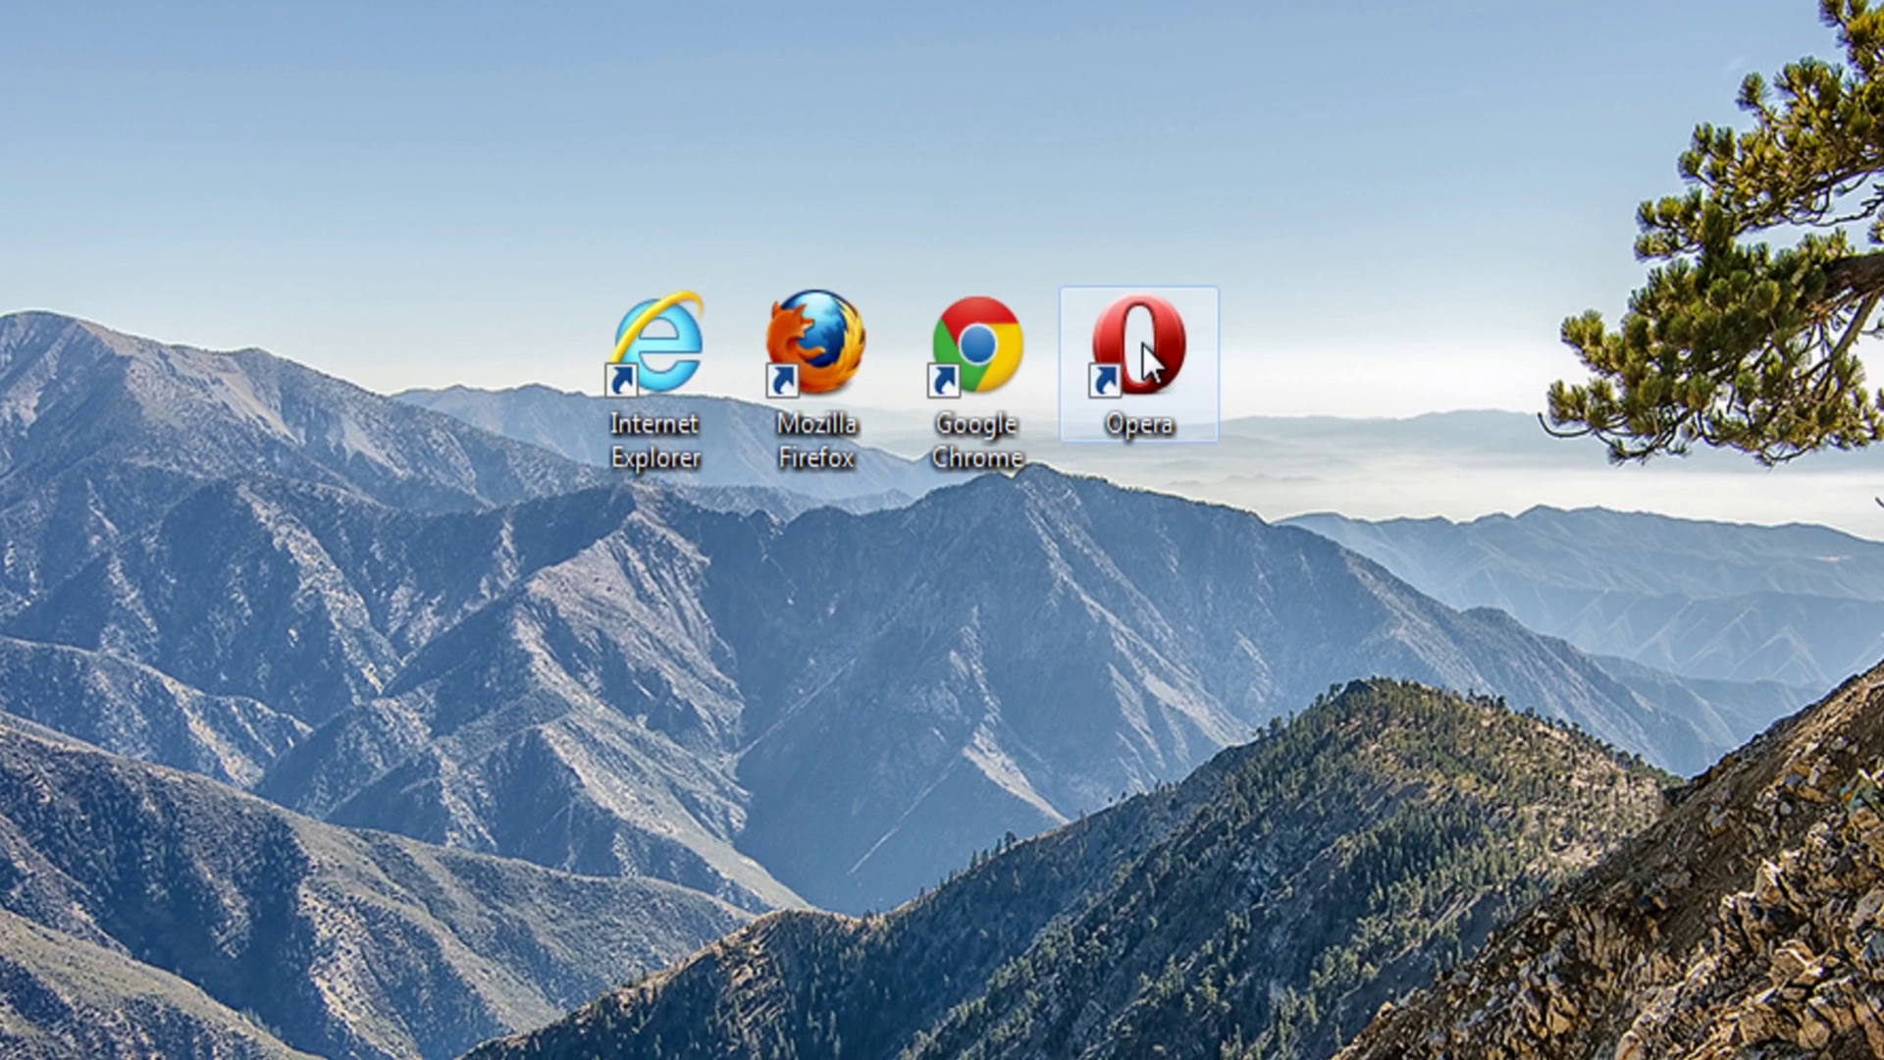
Launch Opera and enable 'Ask websites not to track me' under Advanced > Security preferences
double_click(1156, 353)
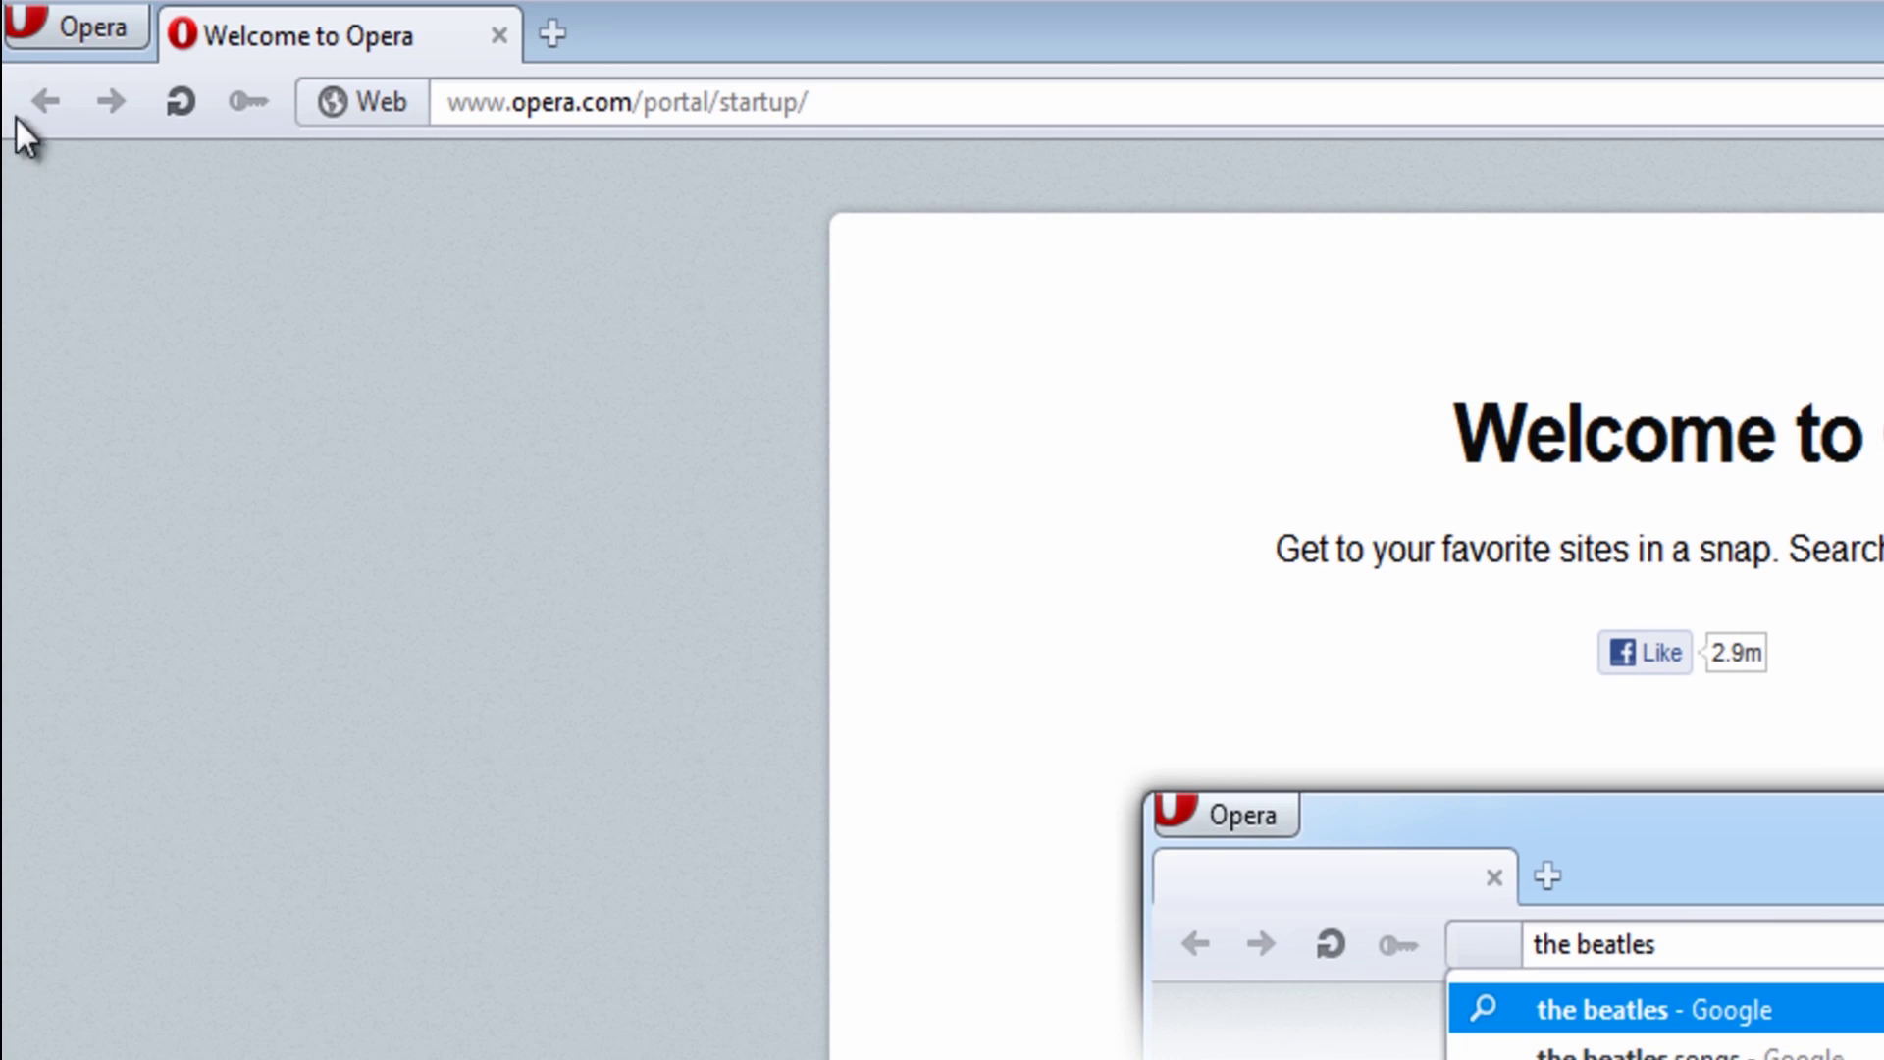
left_click(53, 33)
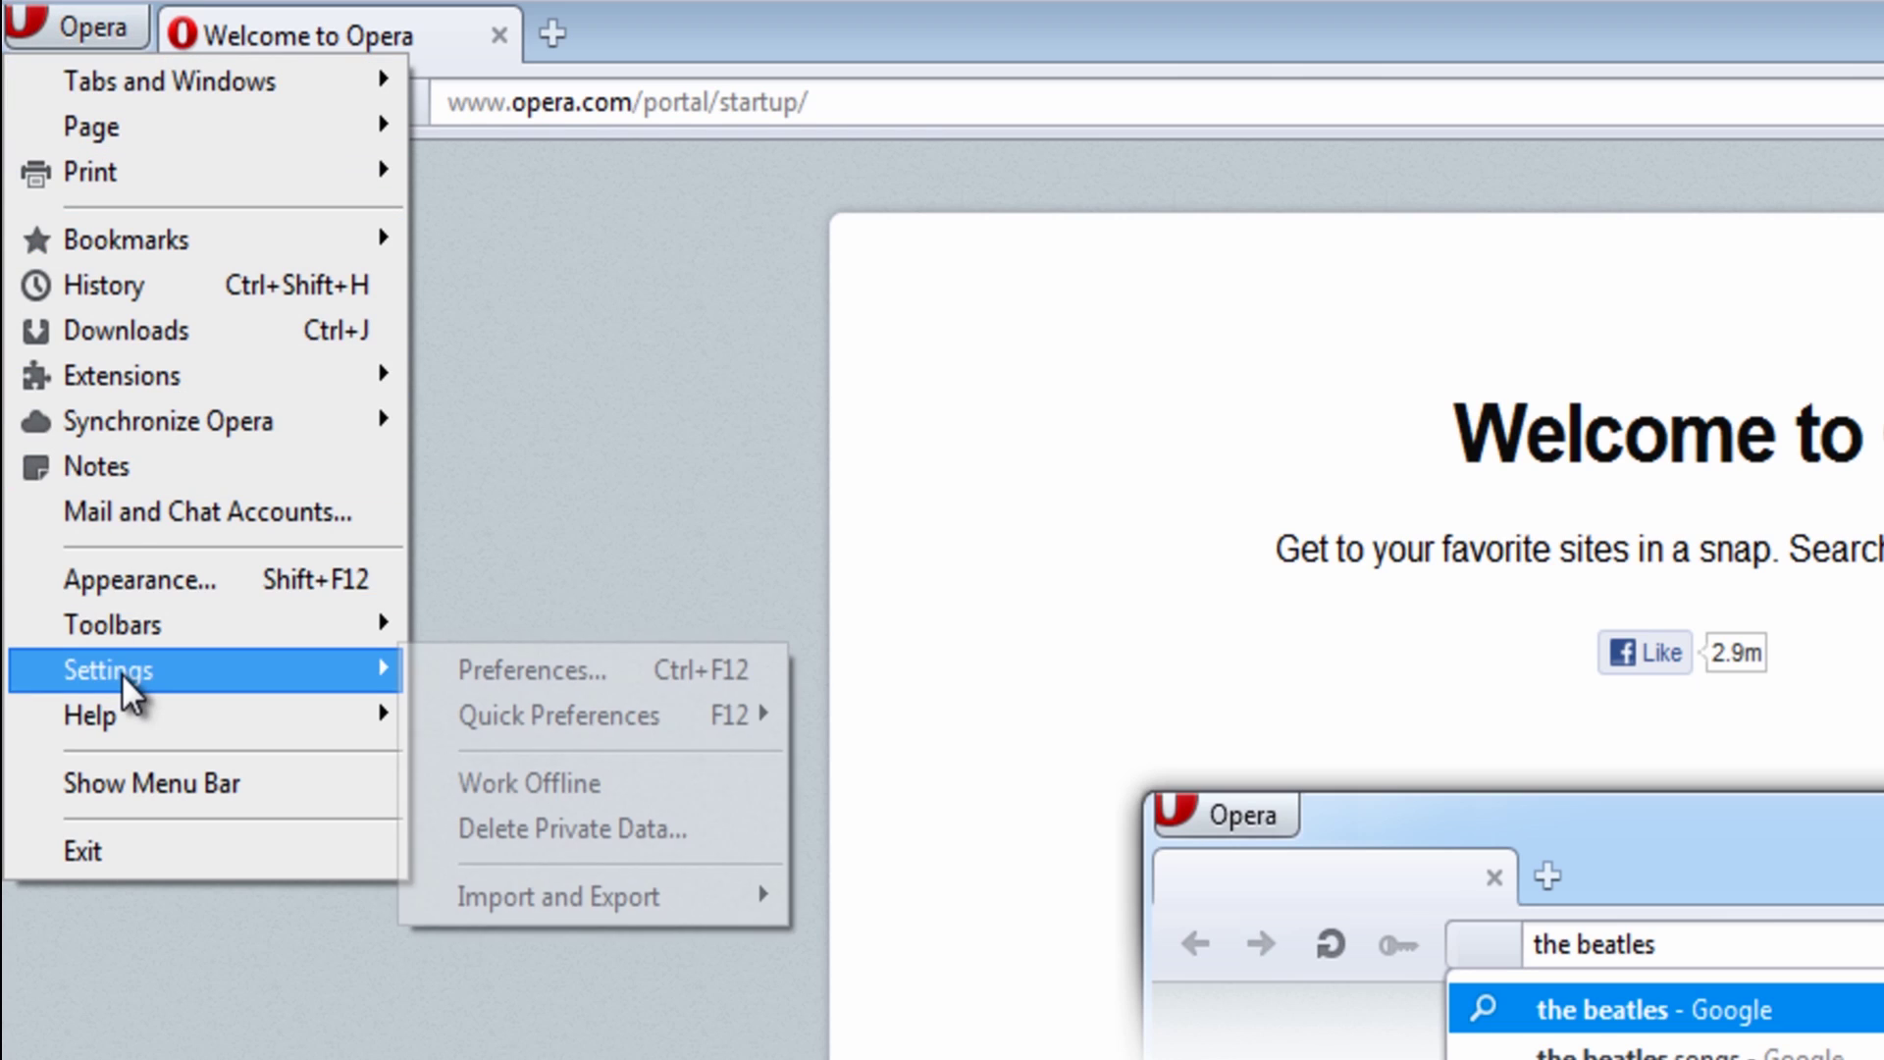
mouse_move(206, 669)
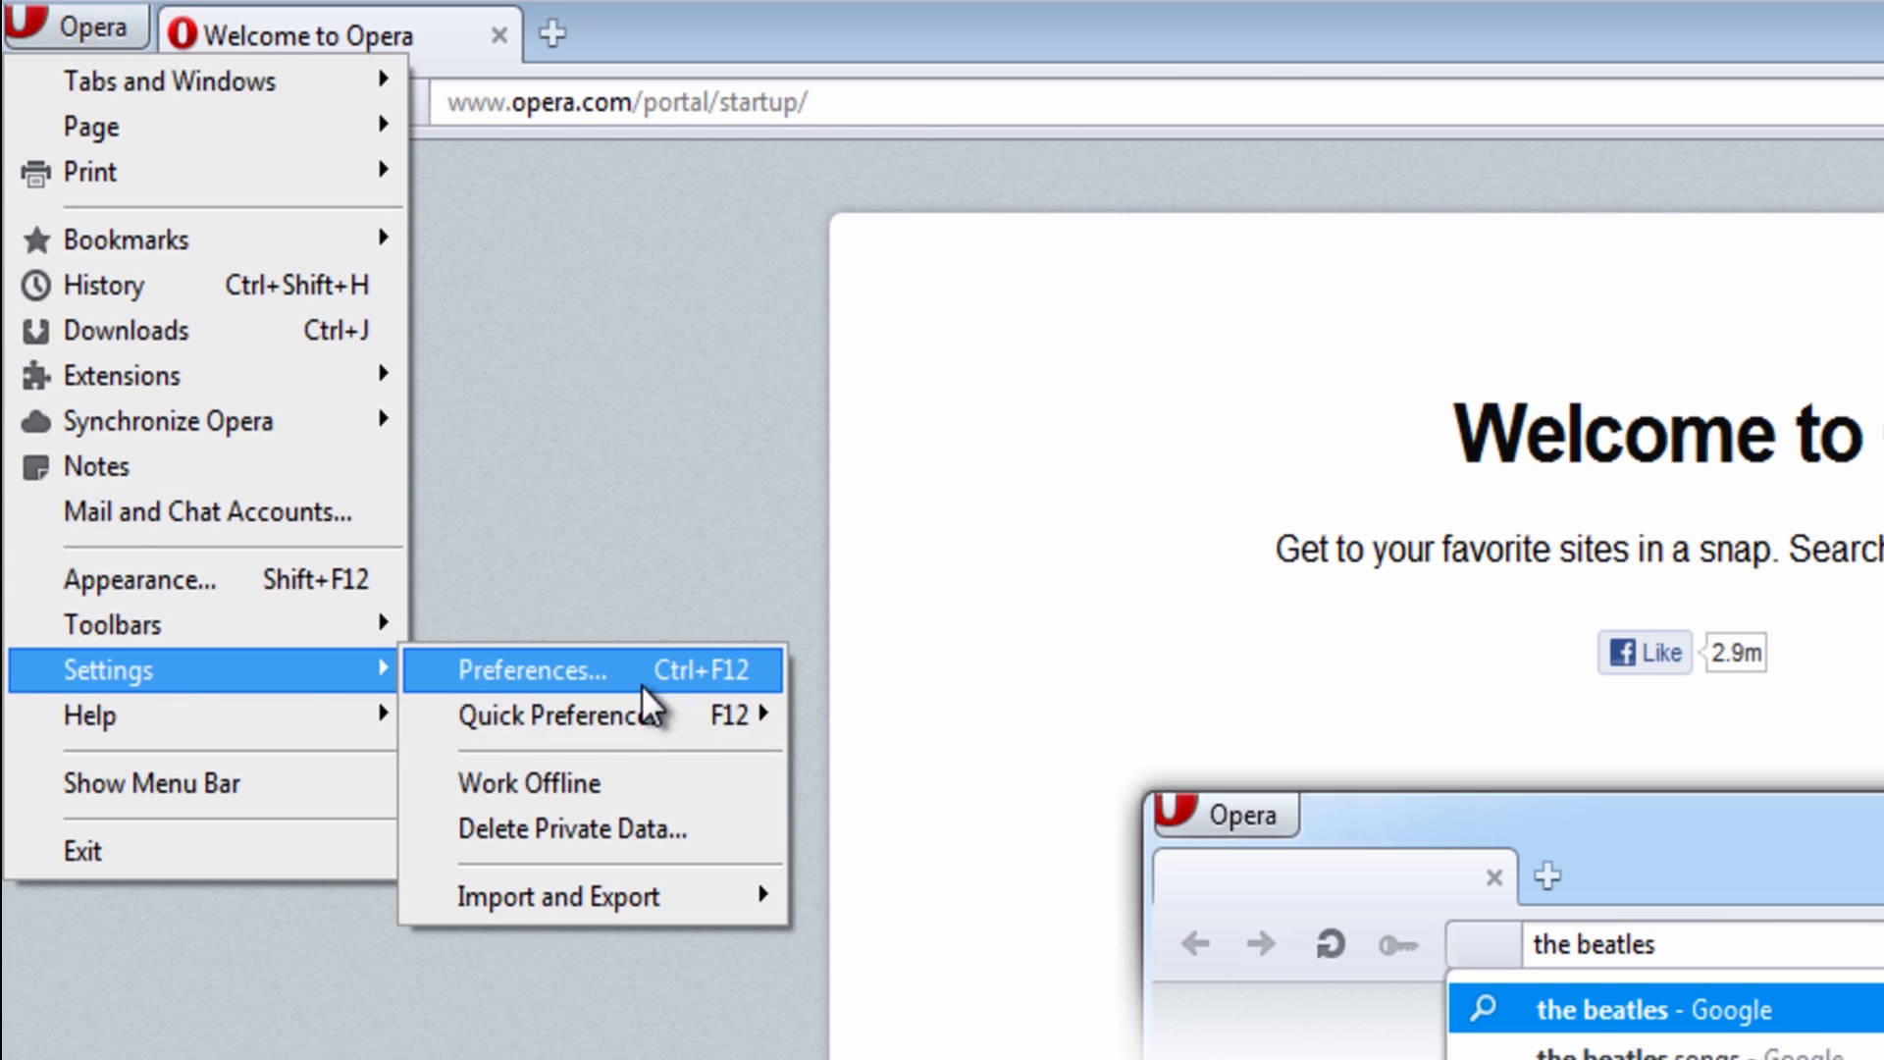
left_click(599, 670)
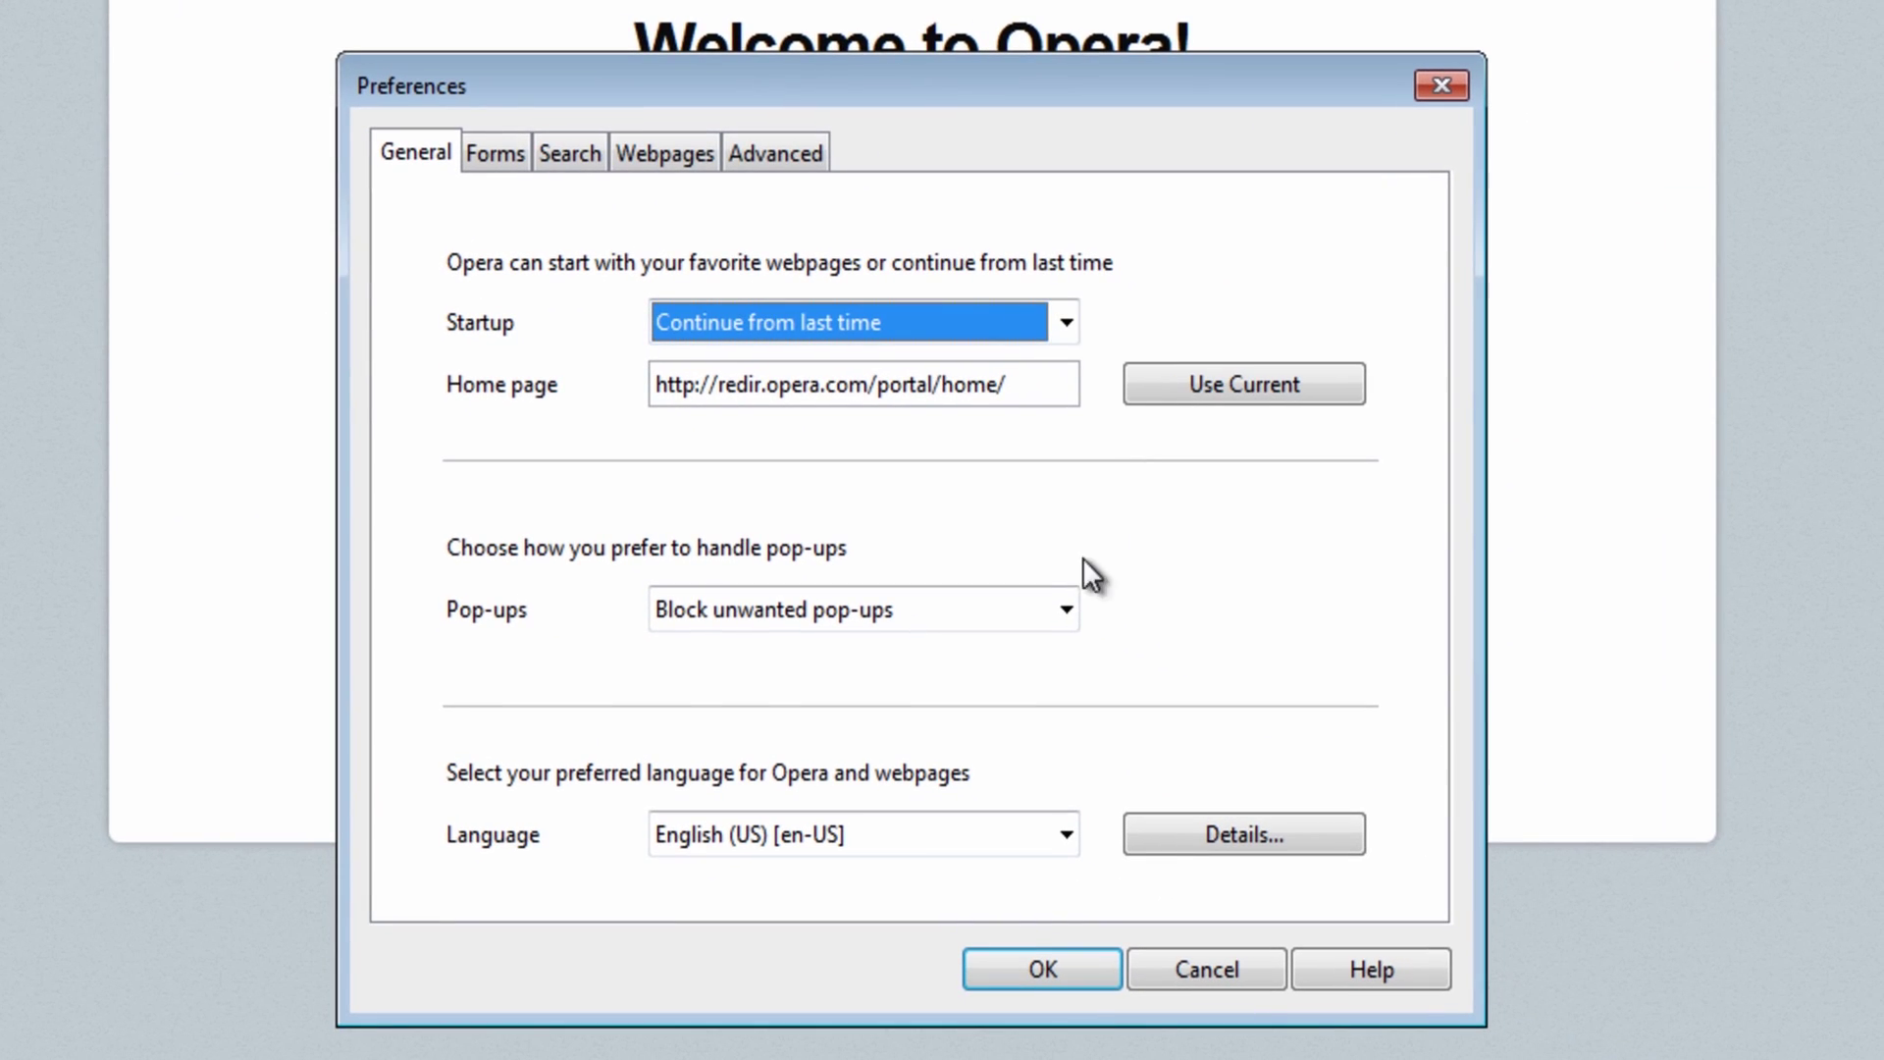
left_click(783, 159)
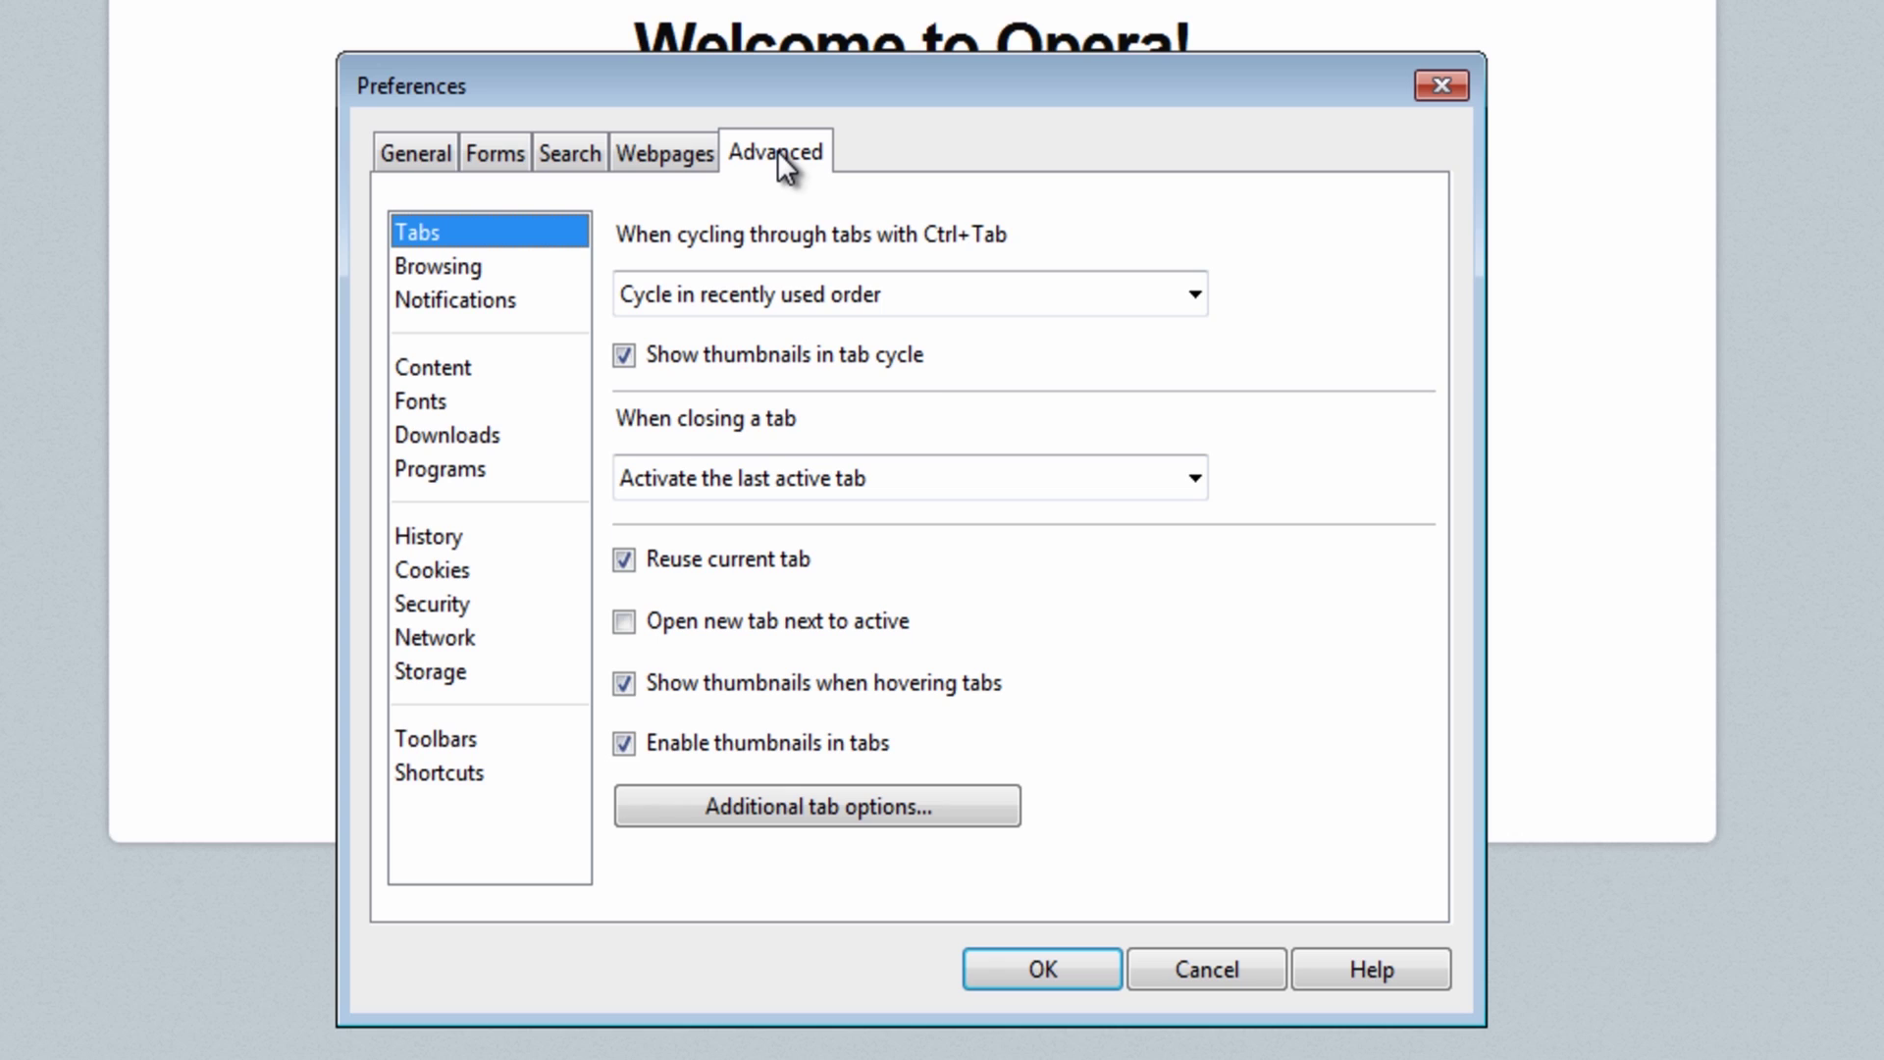
left_click(446, 600)
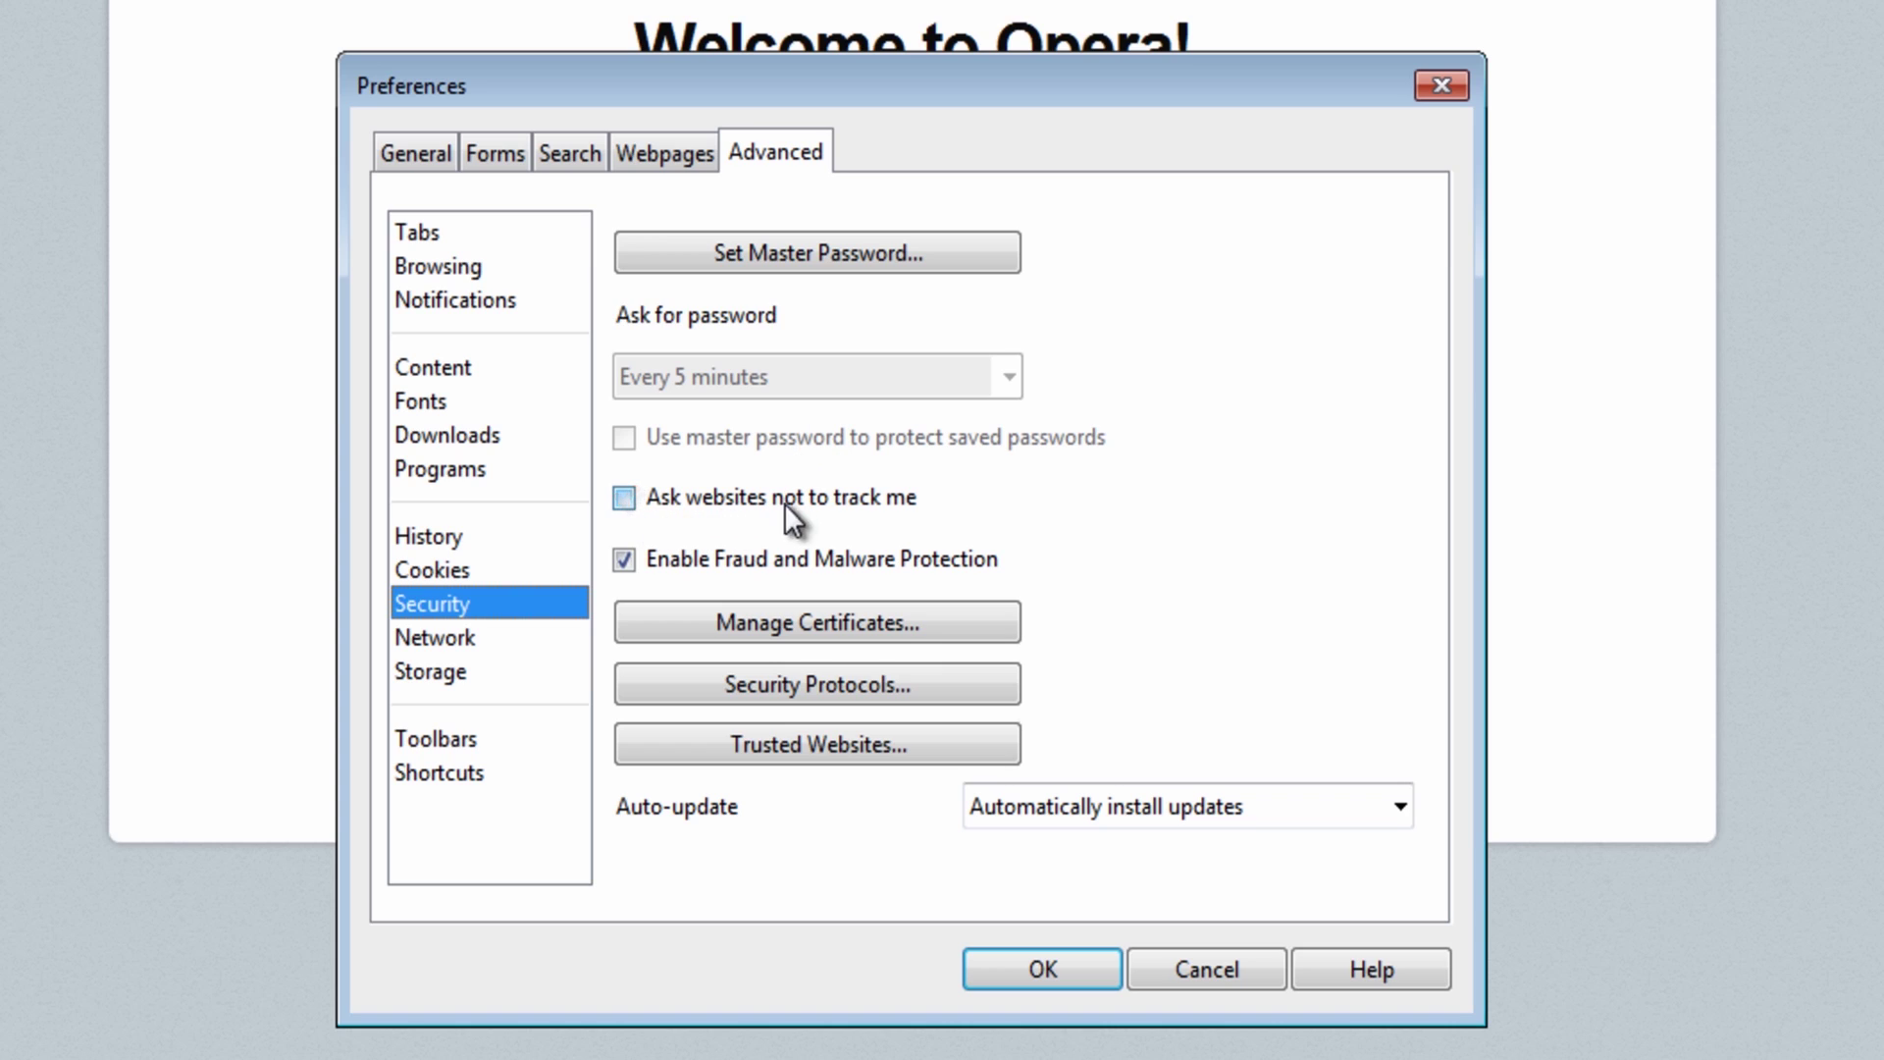
left_click(626, 497)
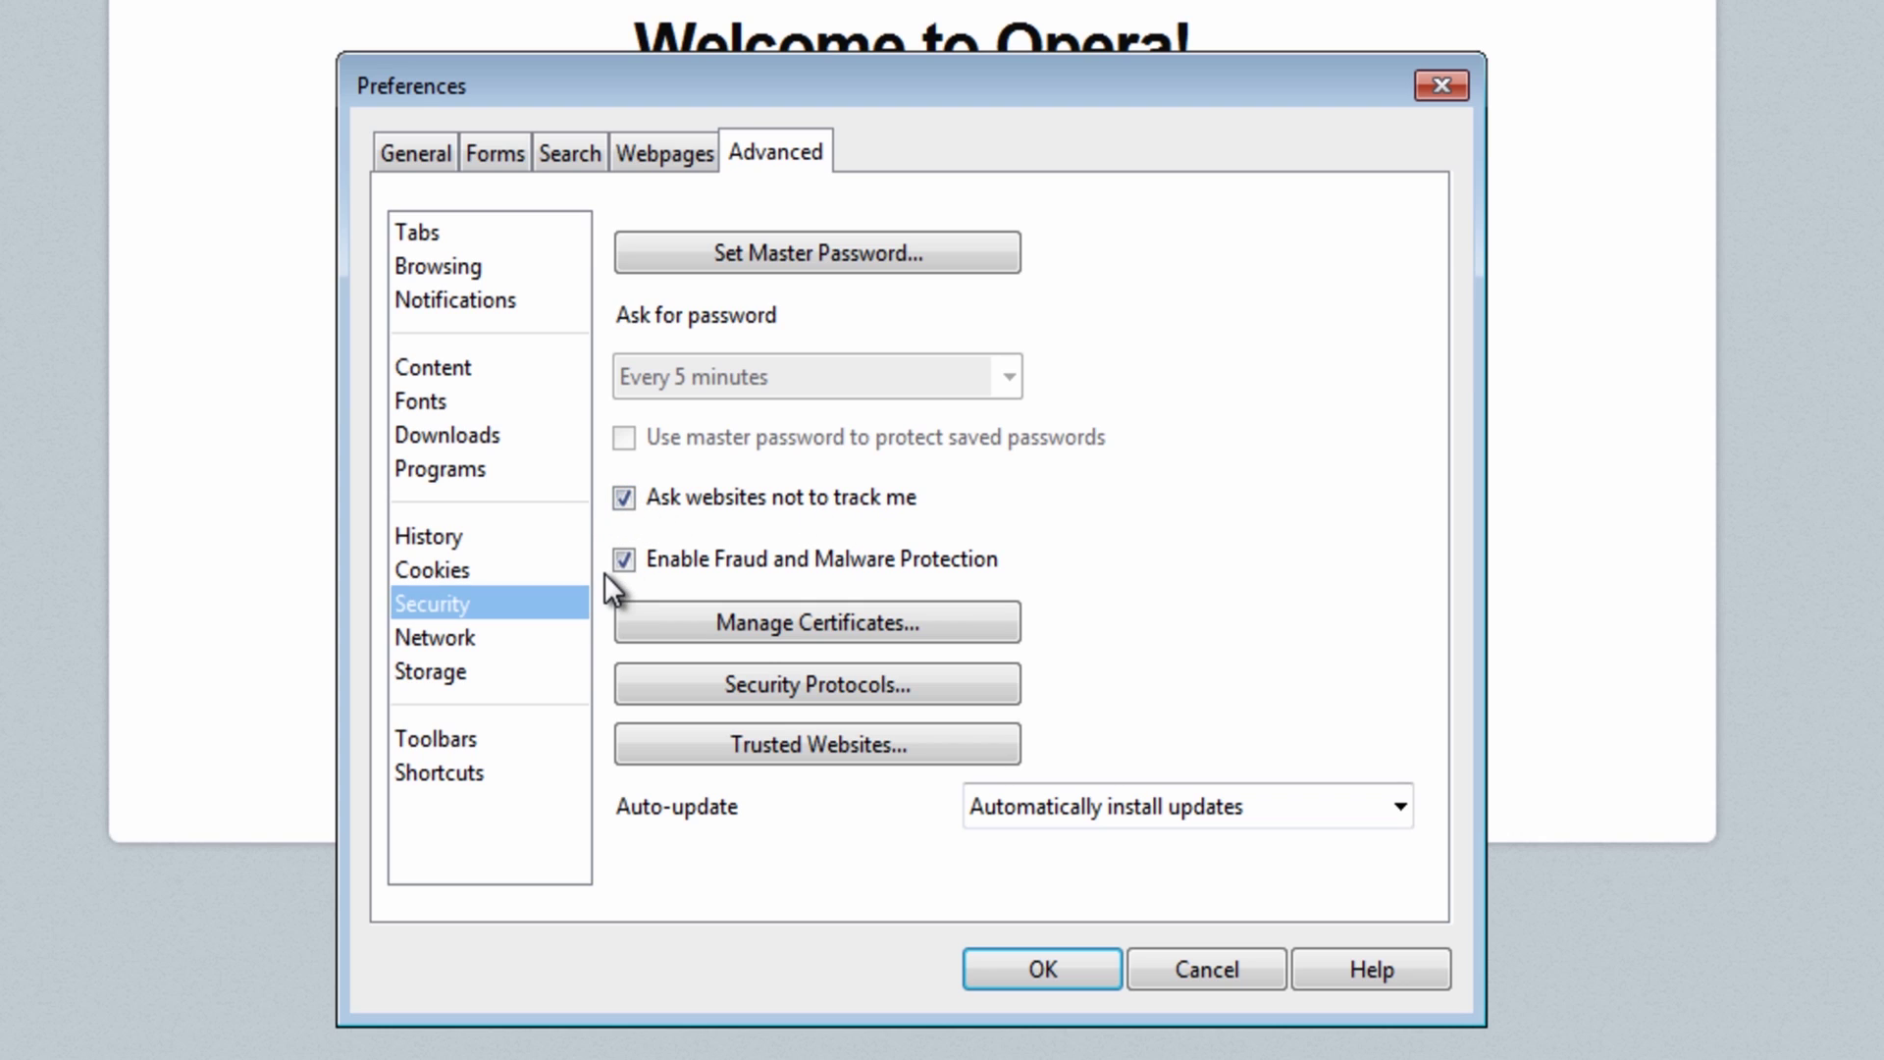
left_click(1050, 977)
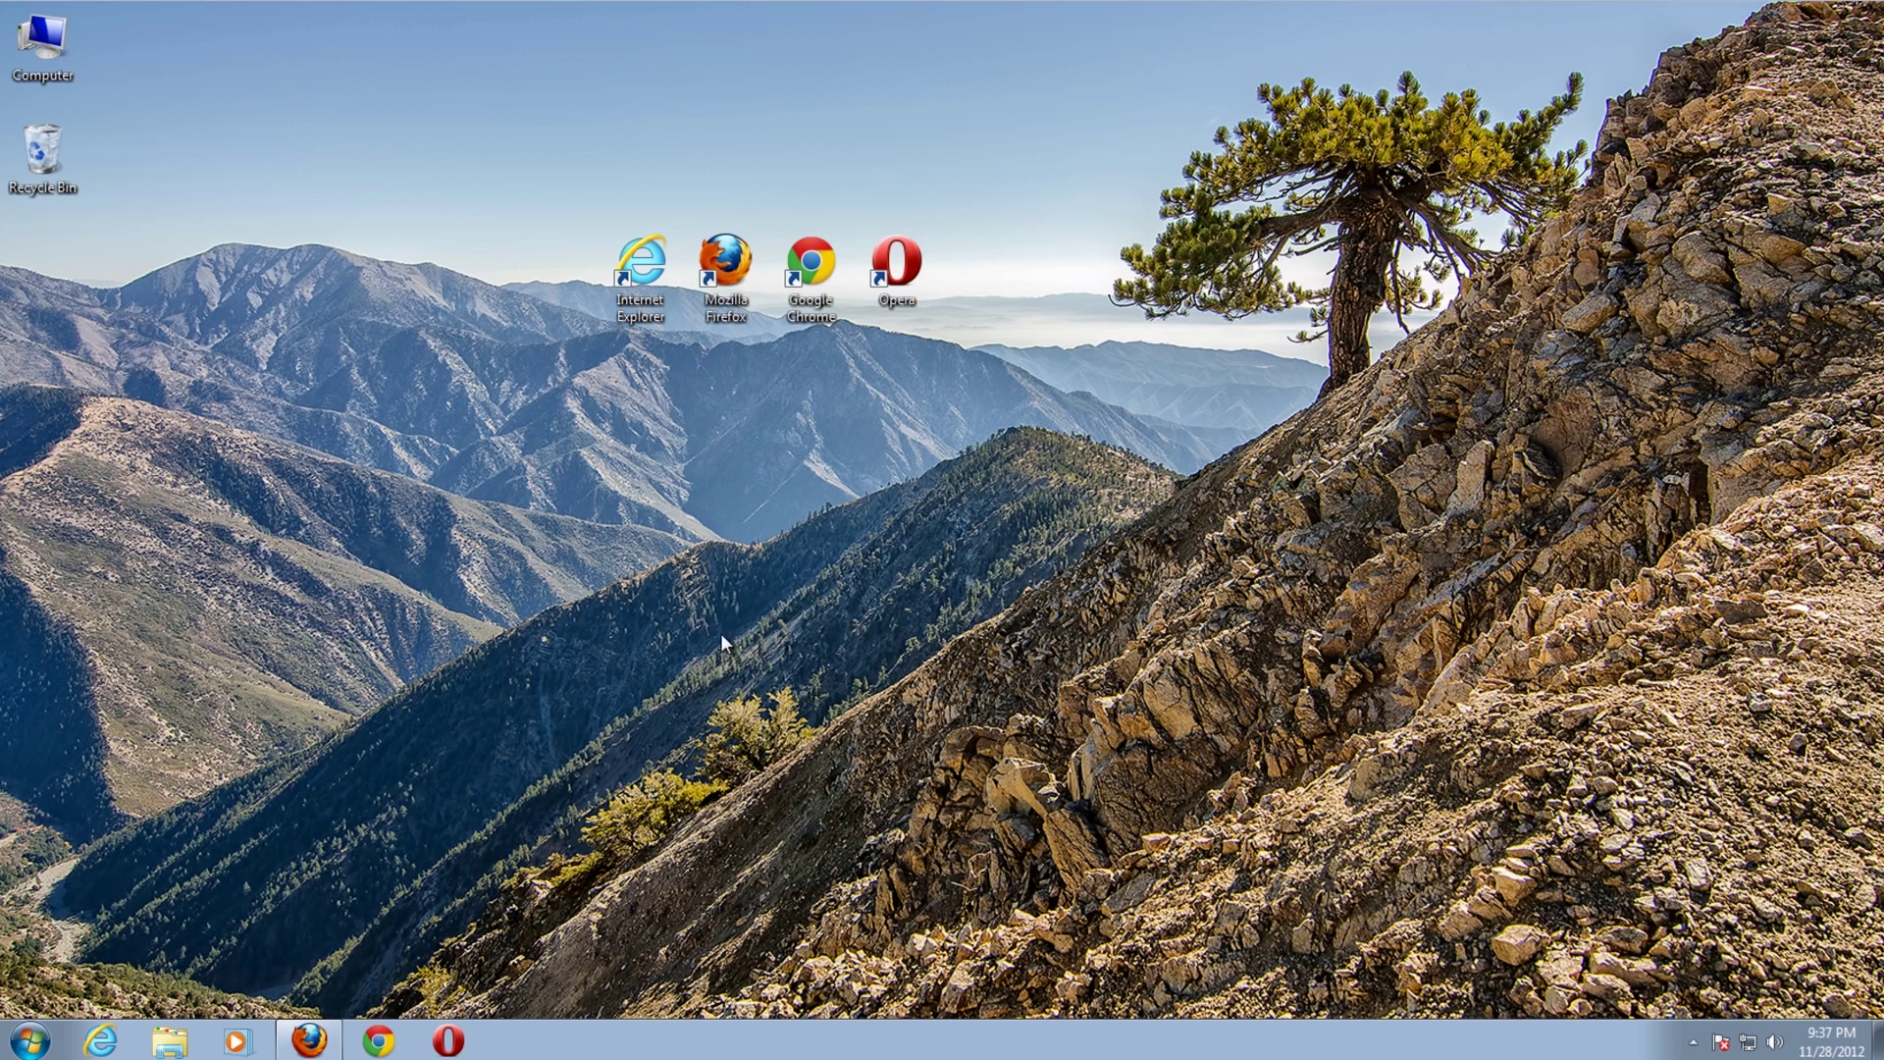
Bring Firefox back, view the Do Not Track Plus page, then minimise it to the desktop
left_click(313, 1039)
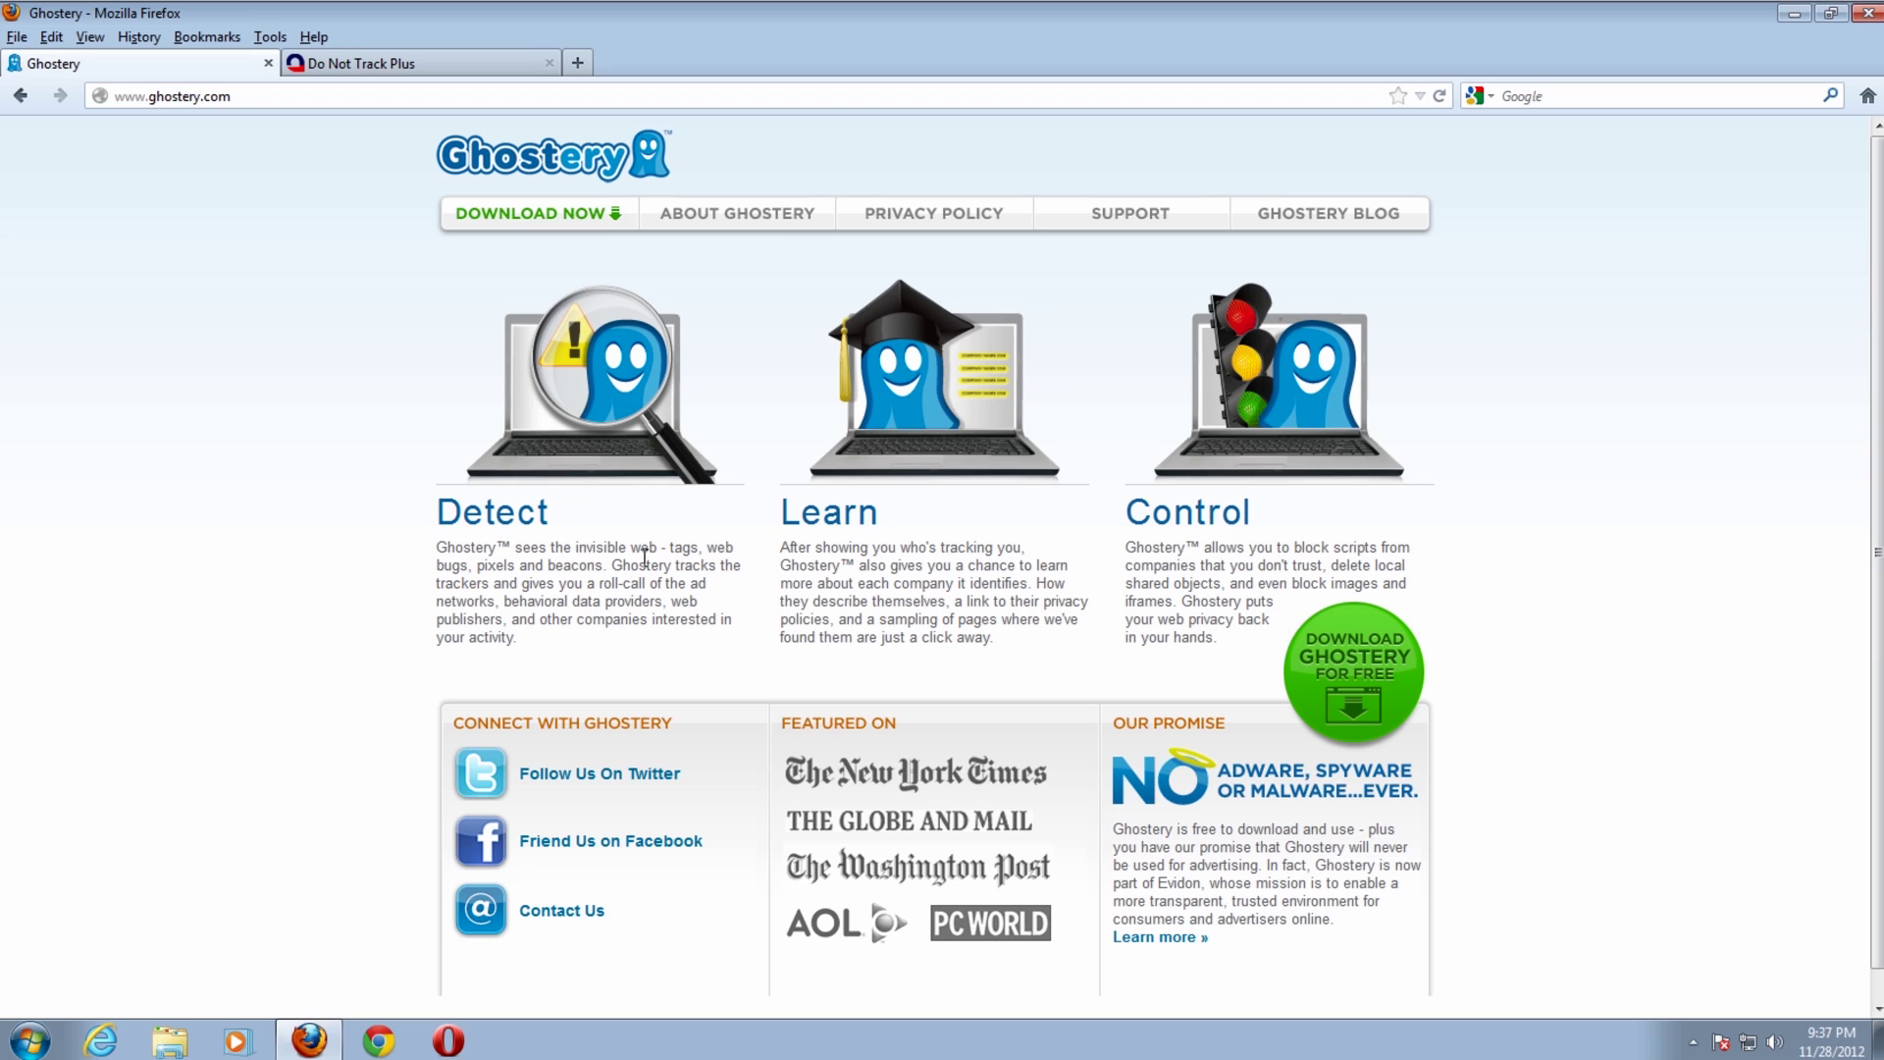
left_click(368, 64)
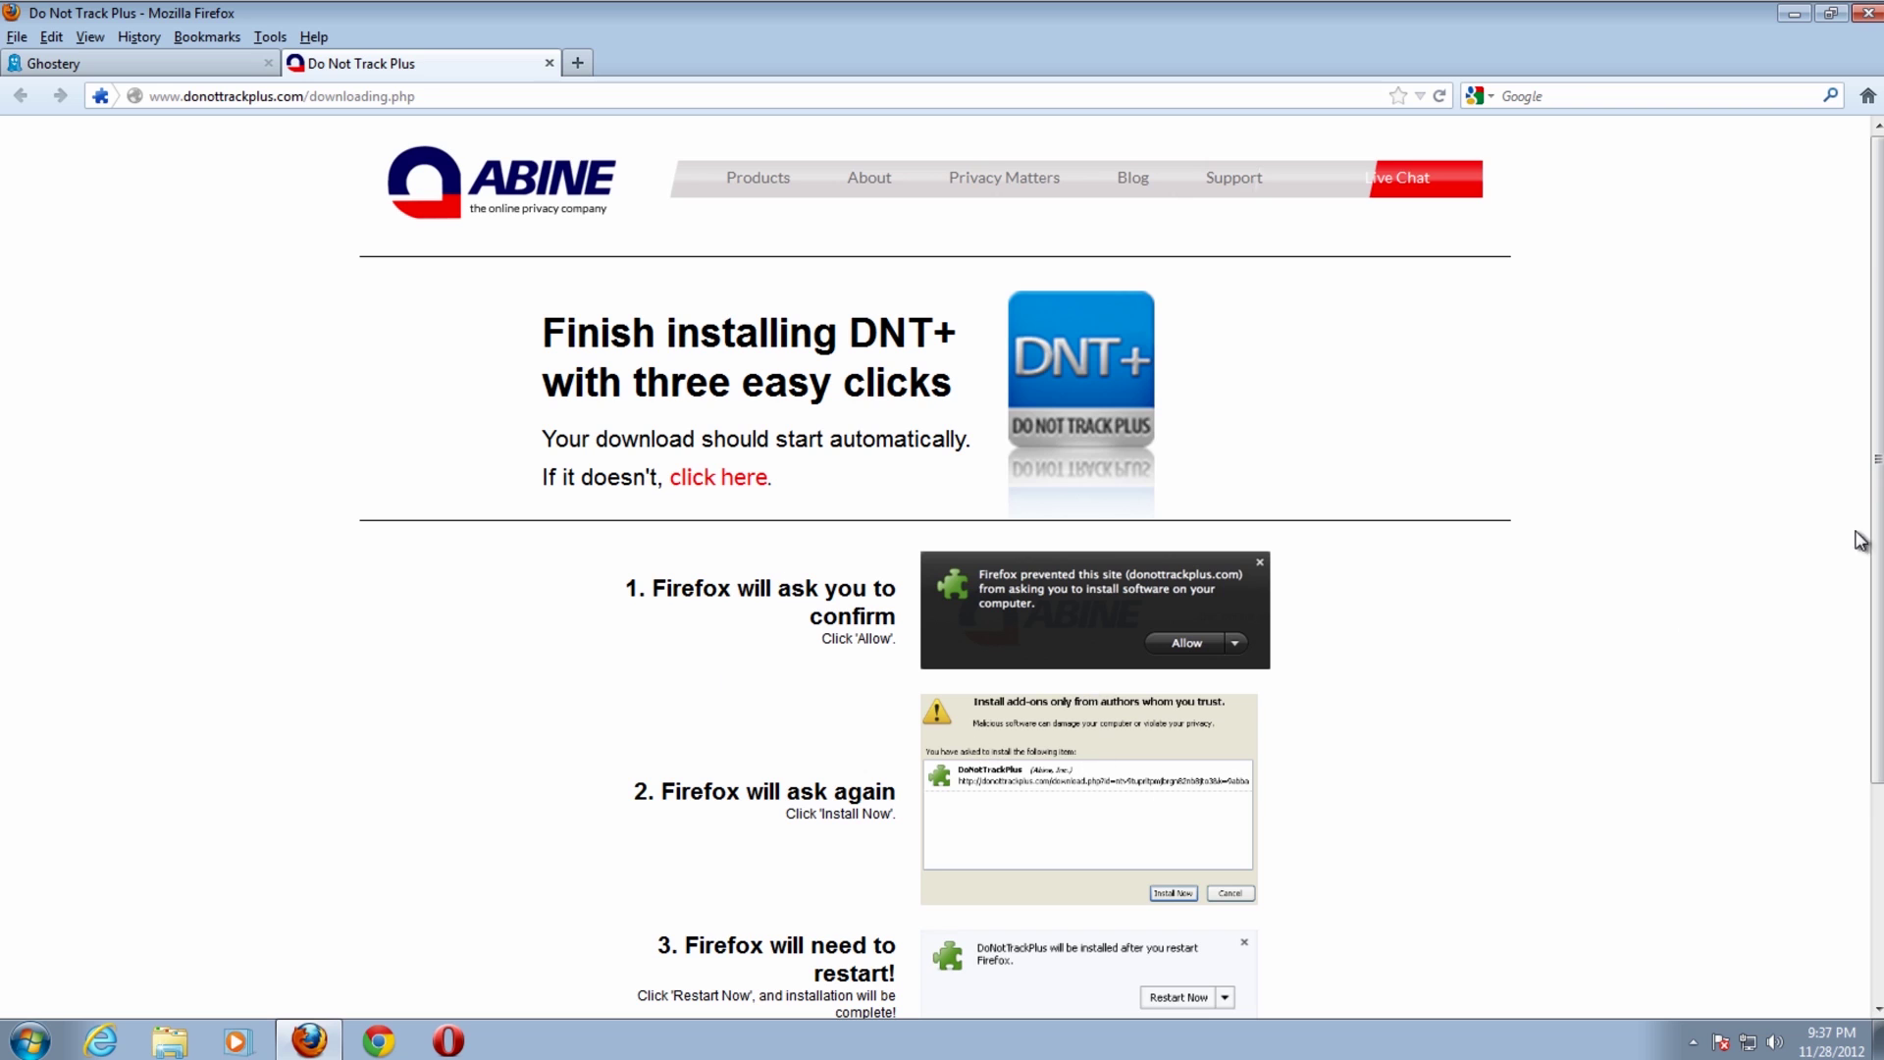
left_click_drag(1880, 314, 1880, 294)
left_click(1794, 17)
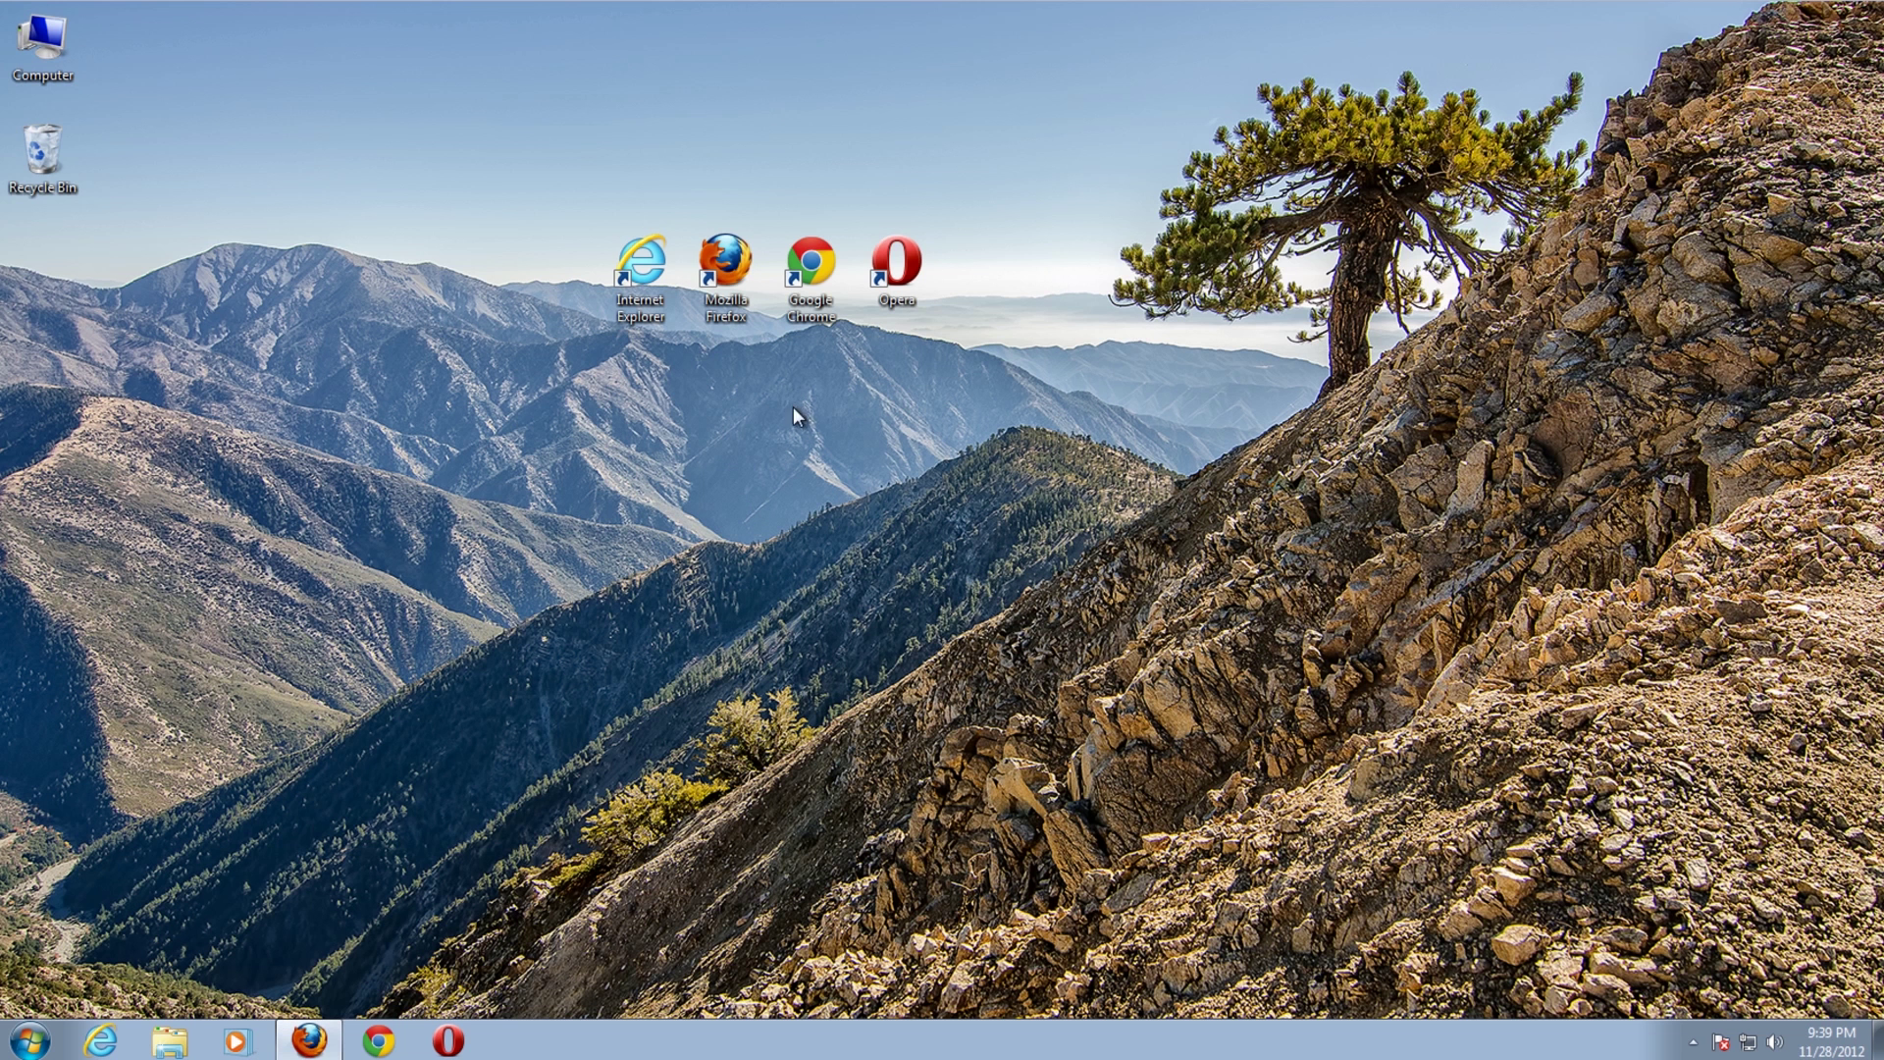